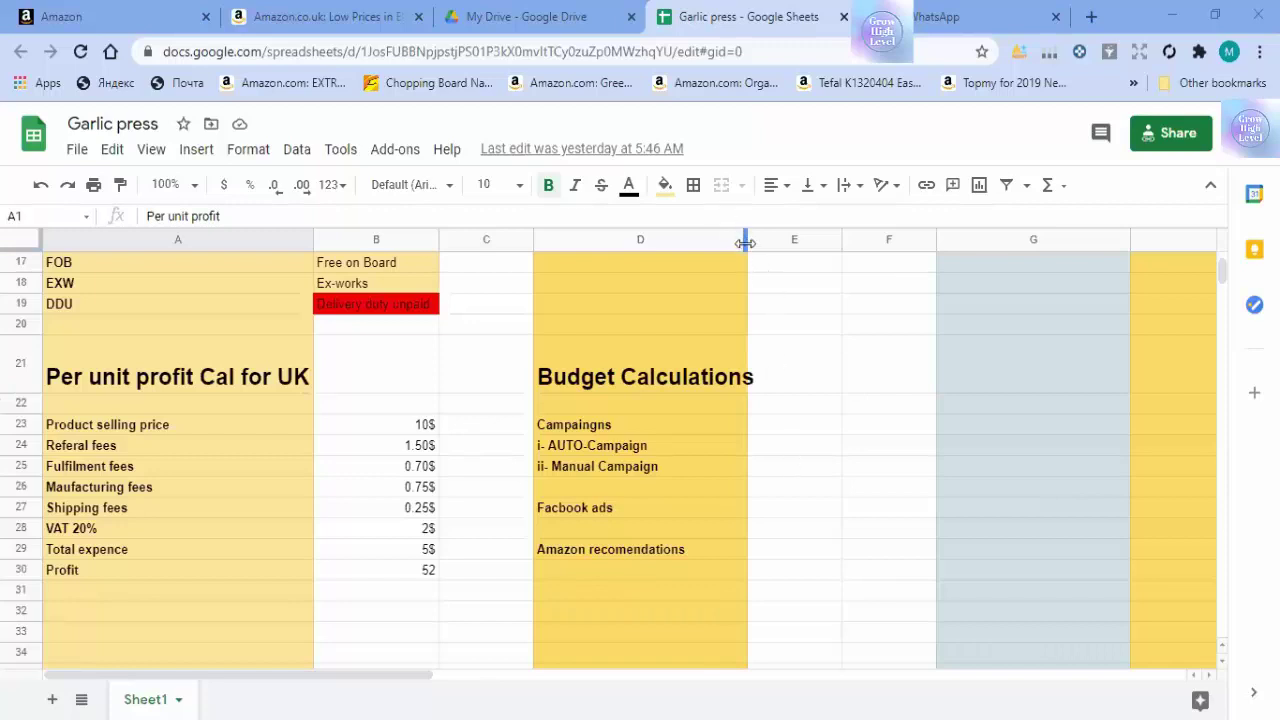
Step: Widen column D of the garlic press spreadsheet slightly to fit the Budget Calculations heading
{"action": "left_click_drag", "start_coordinate": [745, 243], "coordinate": [762, 243]}
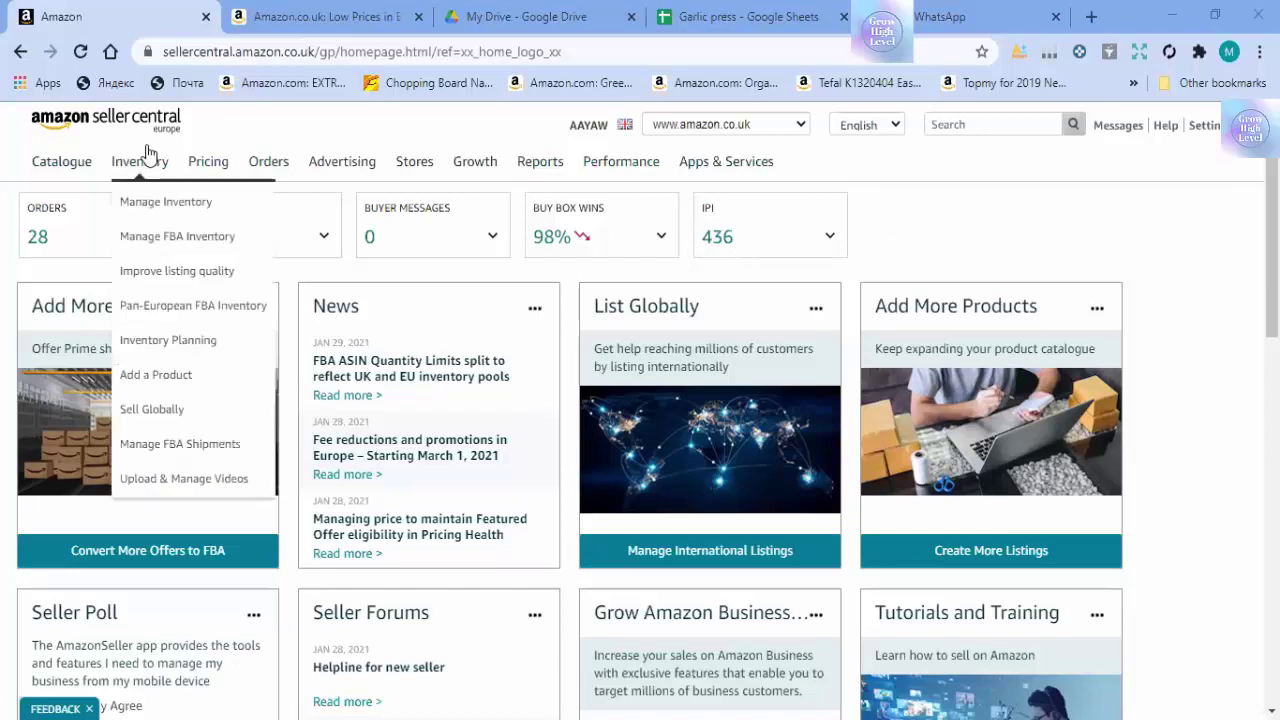
Step: In Amazon Seller Central, view the Add a Product page and open the Manage Inventory list
{"action": "mouse_move", "coordinate": [197, 158]}
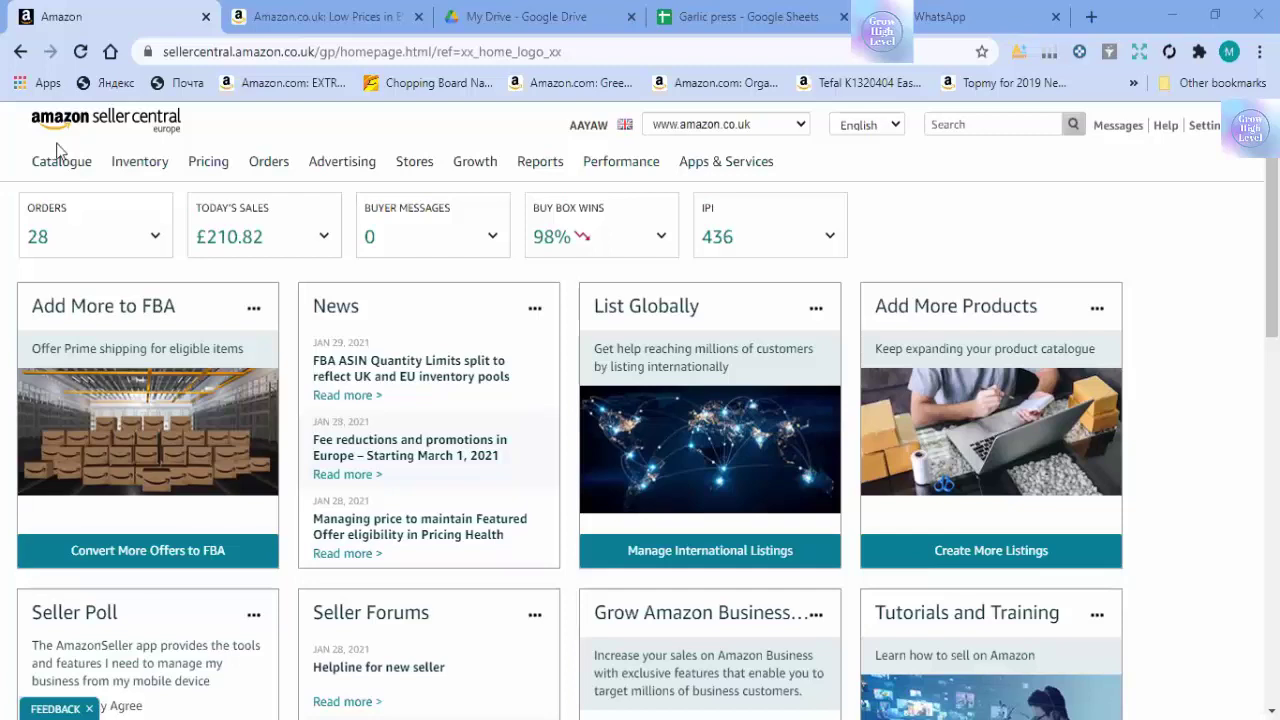
{"action": "mouse_move", "coordinate": [60, 158]}
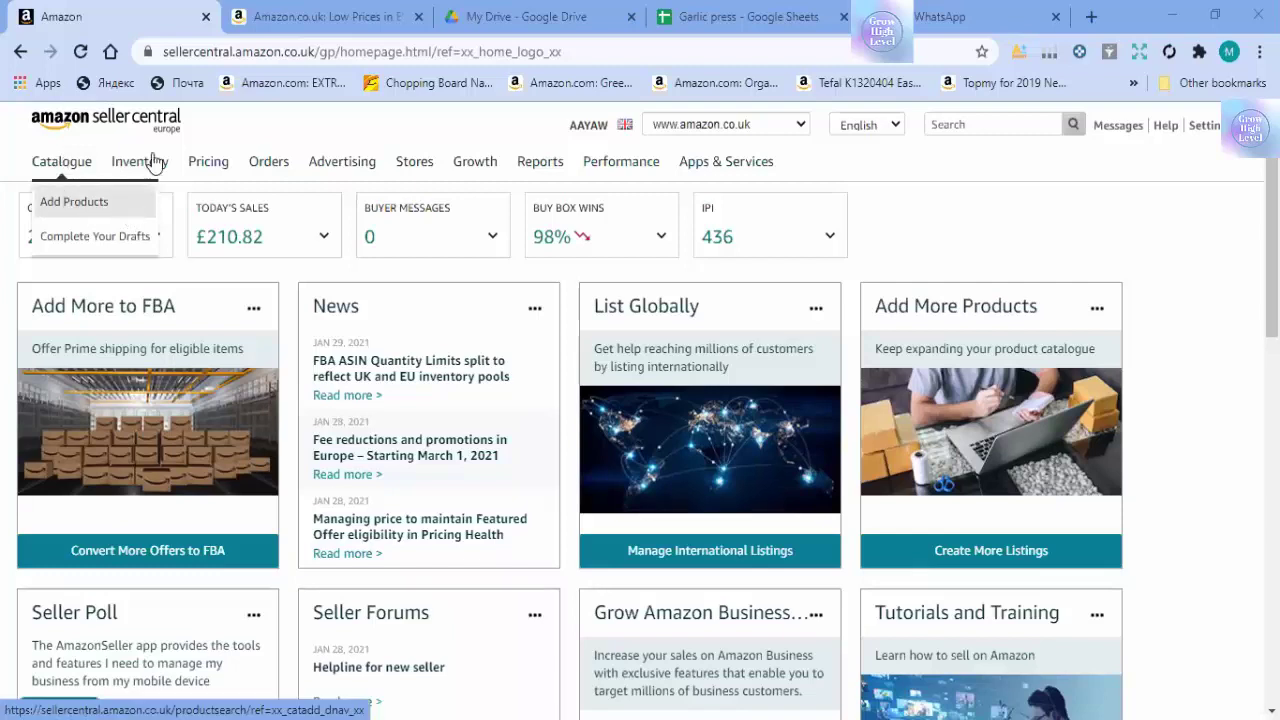
{"action": "mouse_move", "coordinate": [140, 168]}
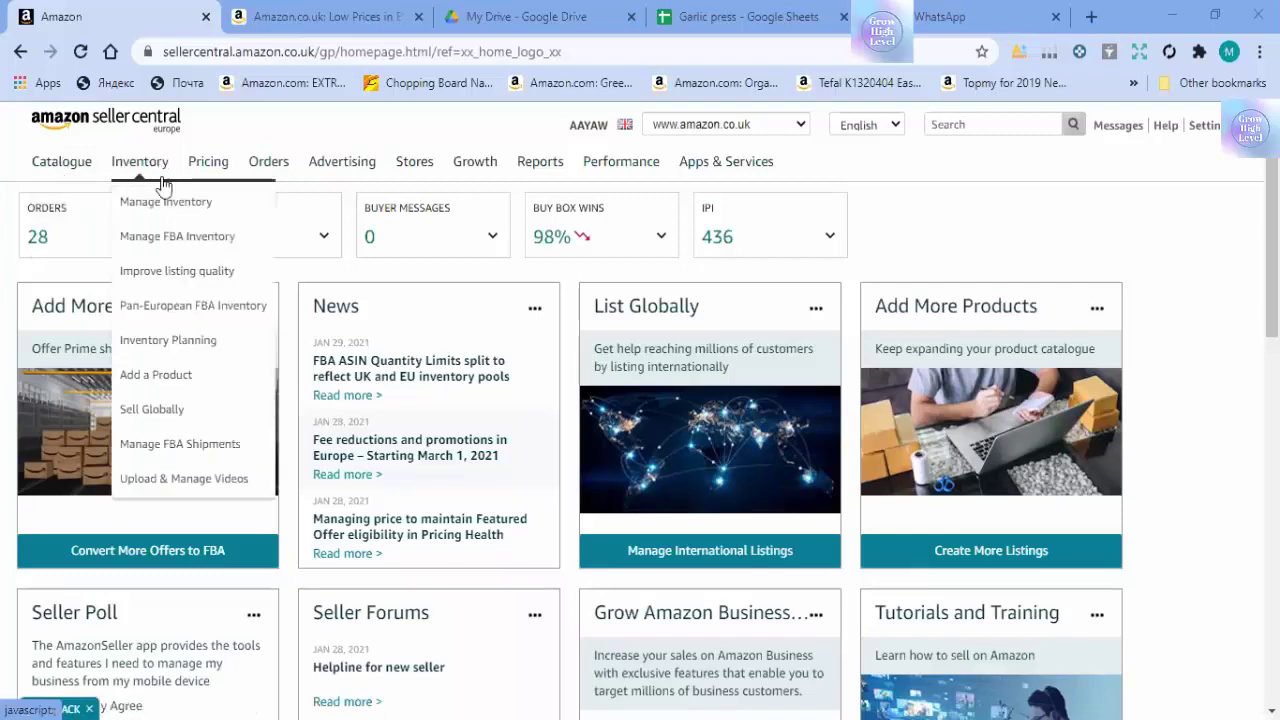
{"action": "left_click", "coordinate": [187, 389]}
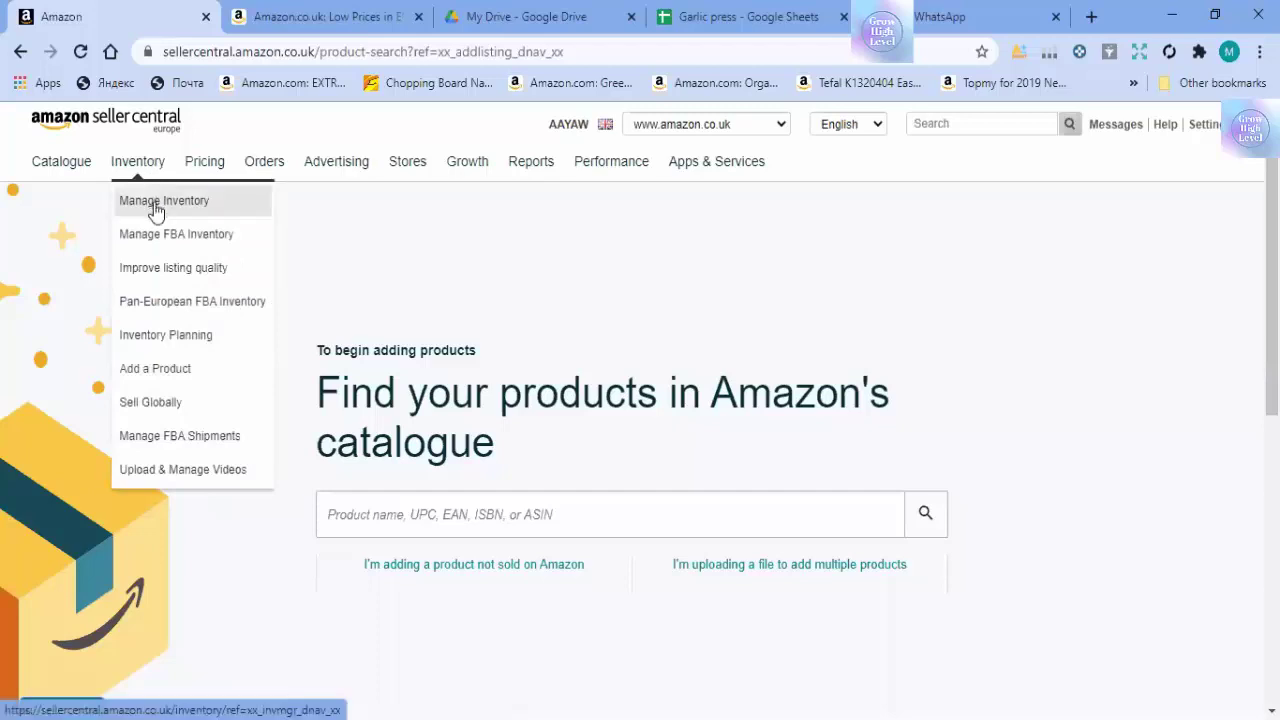
{"action": "left_click", "coordinate": [155, 210]}
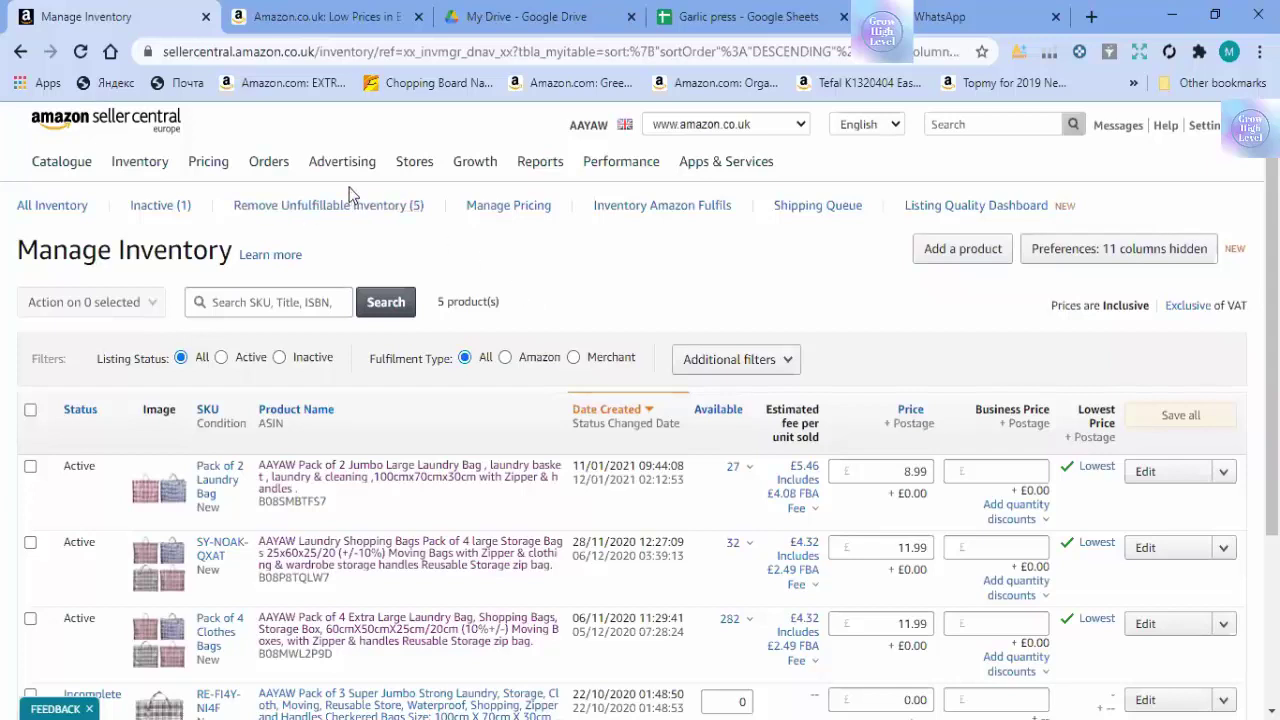
Step: Open the Help page and look through its troubleshooting tools, help search, Get Support and Case log options
{"action": "mouse_move", "coordinate": [350, 183]}
{"action": "mouse_move", "coordinate": [549, 172]}
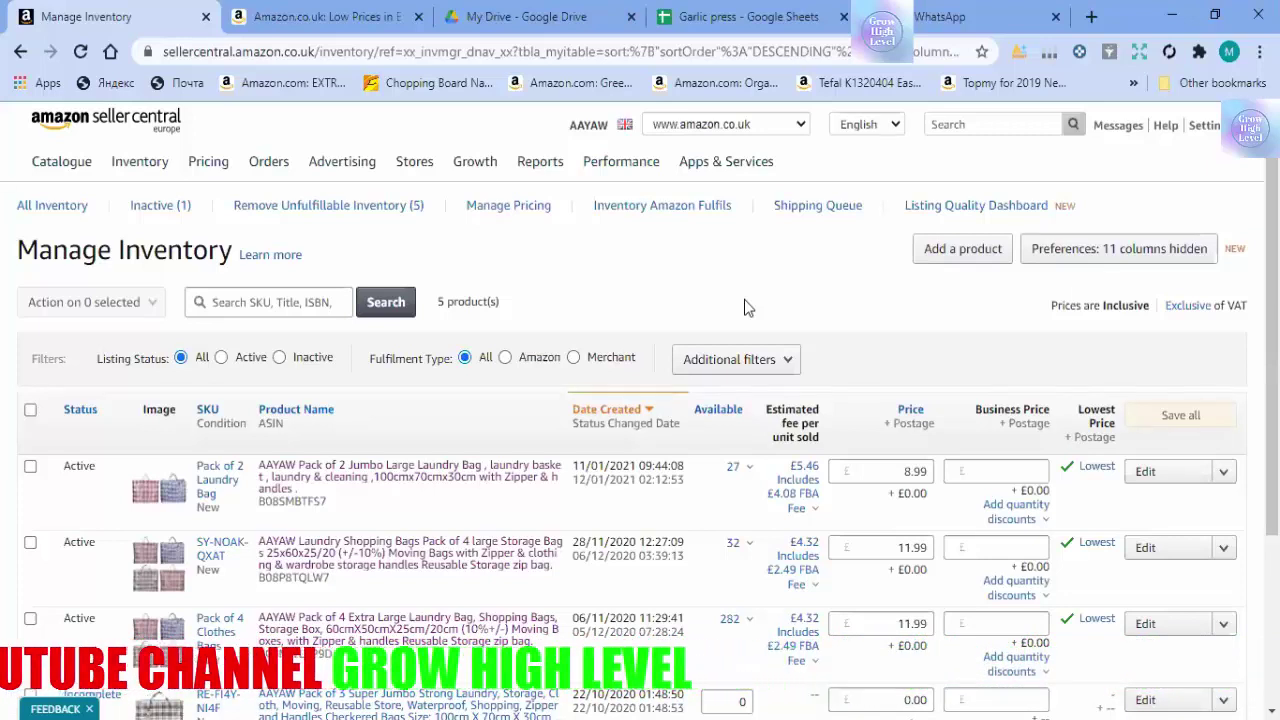
{"action": "left_click", "coordinate": [1166, 132]}
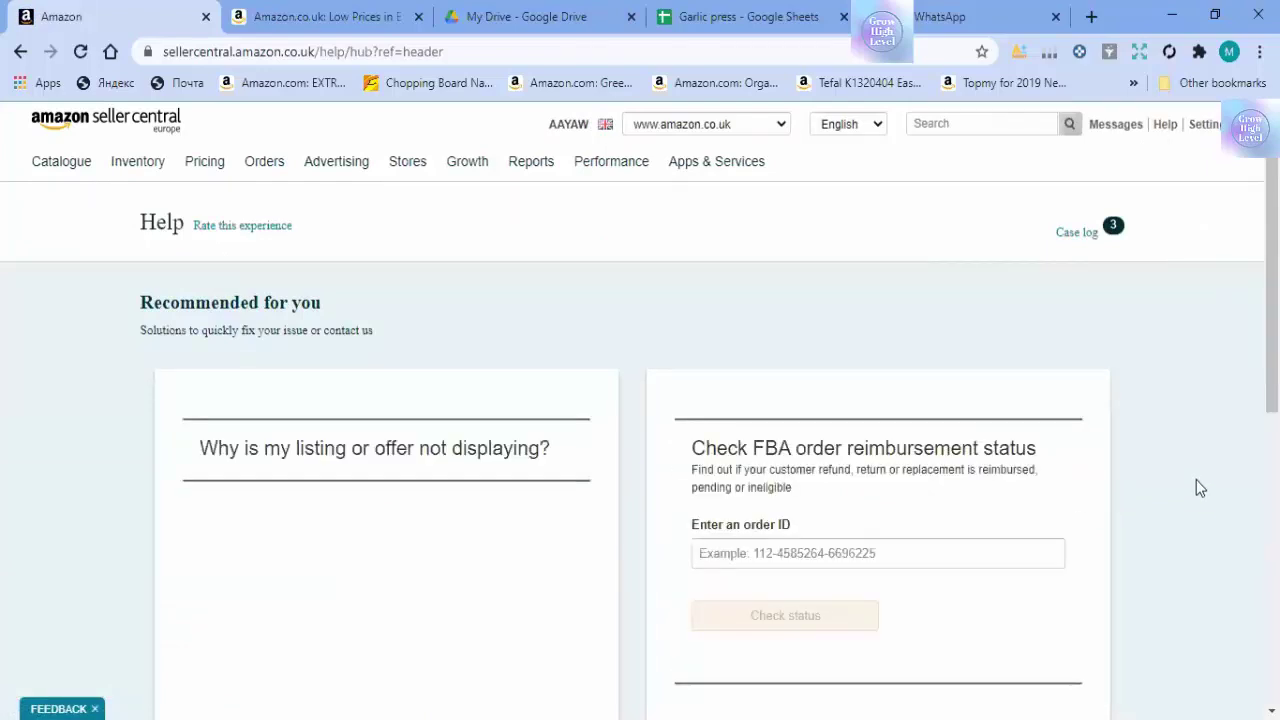
{"action": "scroll", "coordinate": [1199, 487], "scroll_direction": "down", "scroll_amount": 1}
{"action": "scroll", "coordinate": [1196, 479], "scroll_direction": "down", "scroll_amount": 5}
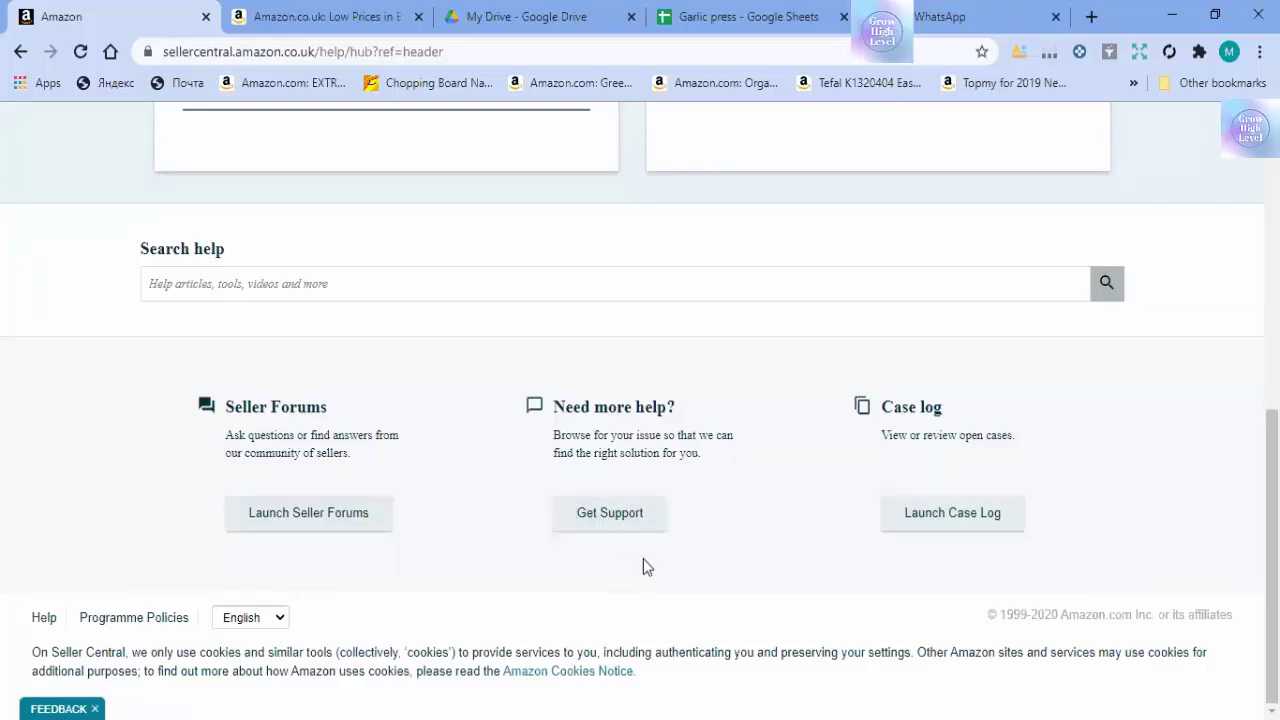
{"action": "left_click_drag", "start_coordinate": [1271, 480], "coordinate": [1214, 132]}
Step: Return to the Manage Inventory list and look over the product listings with their stock, fees and prices
{"action": "mouse_move", "coordinate": [106, 175]}
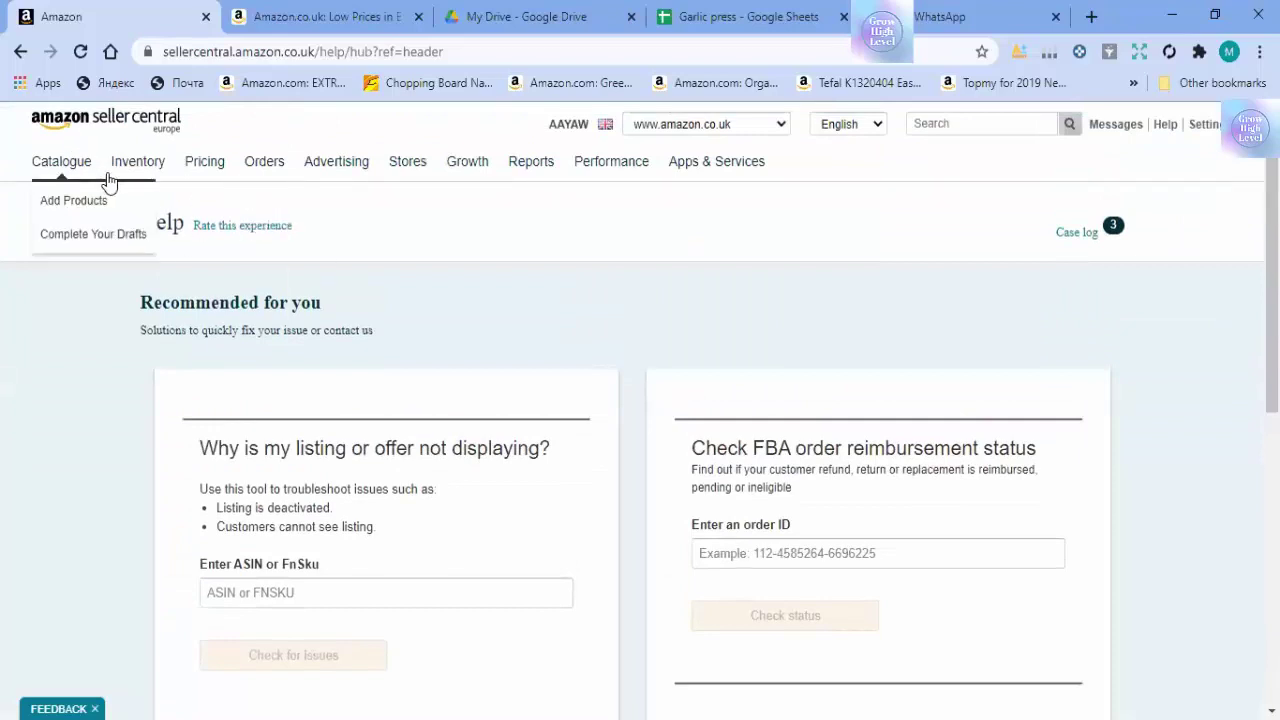
{"action": "left_click", "coordinate": [149, 199]}
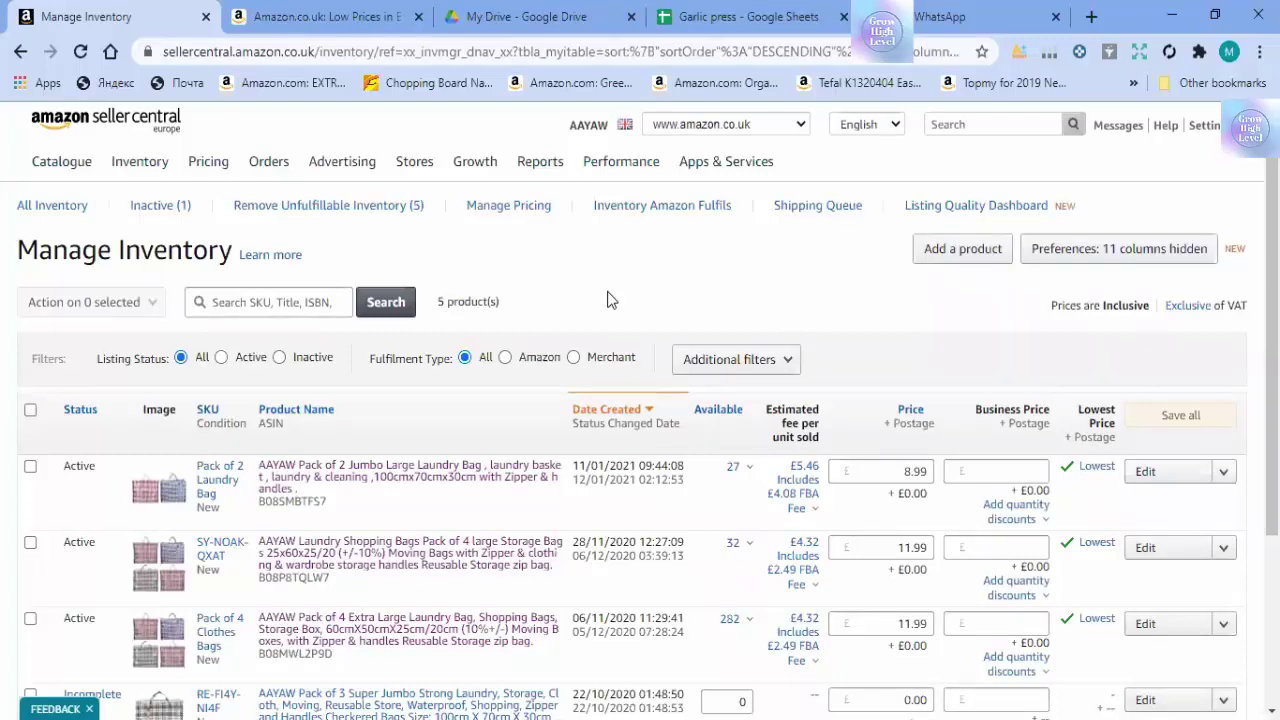
{"action": "mouse_move", "coordinate": [1205, 130]}
{"action": "mouse_move", "coordinate": [140, 163]}
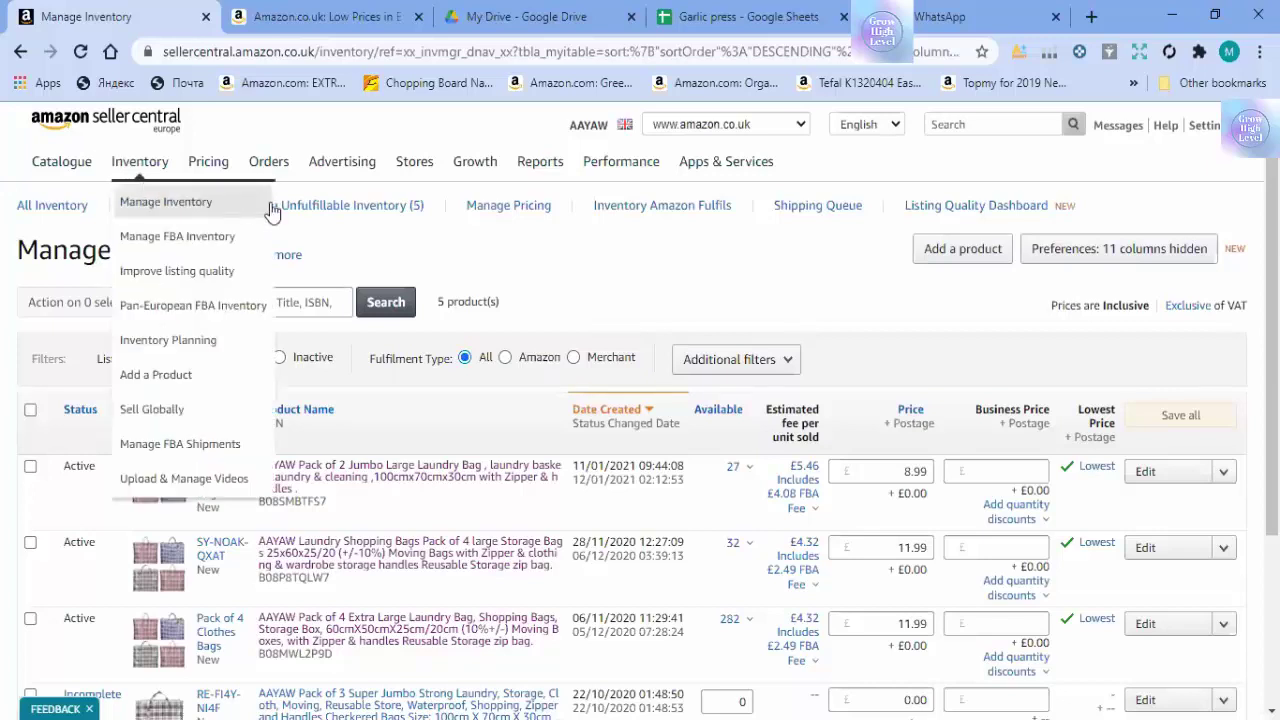
{"action": "mouse_move", "coordinate": [72, 172]}
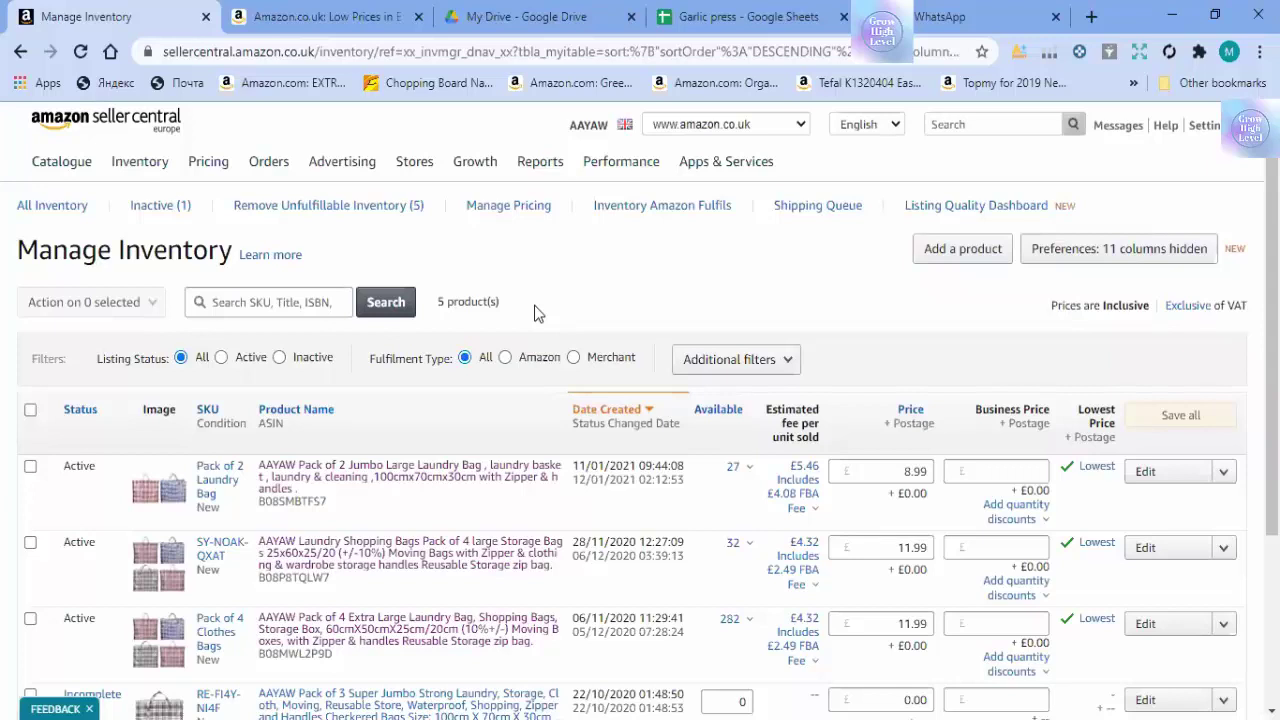
{"action": "scroll", "coordinate": [534, 305], "scroll_direction": "down", "scroll_amount": 1}
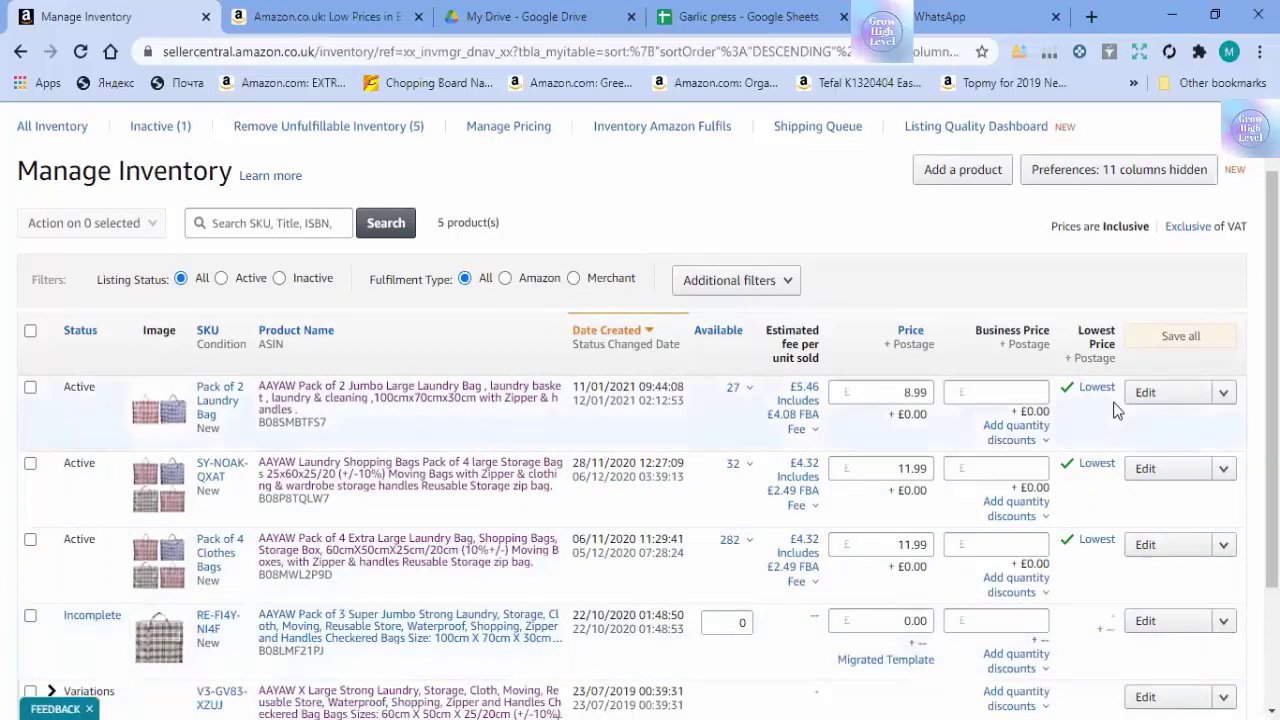
{"action": "scroll", "coordinate": [603, 290], "scroll_direction": "up", "scroll_amount": 2}
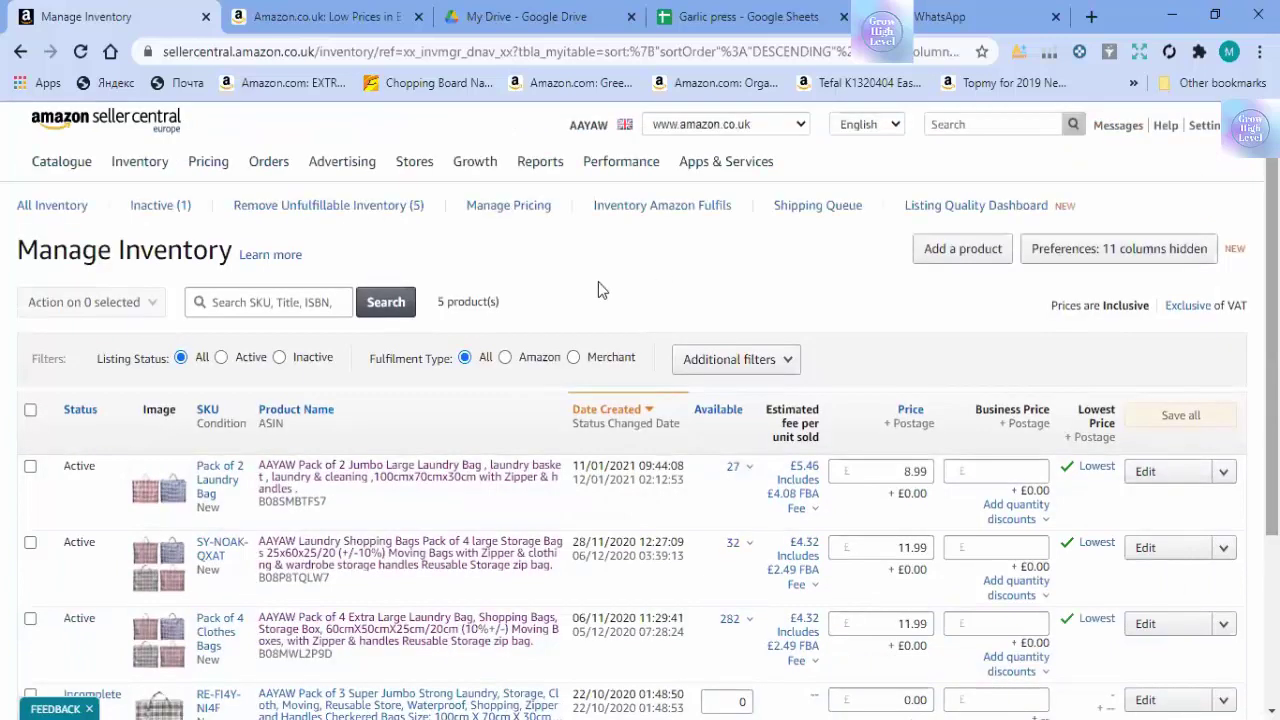
{"action": "mouse_move", "coordinate": [150, 183]}
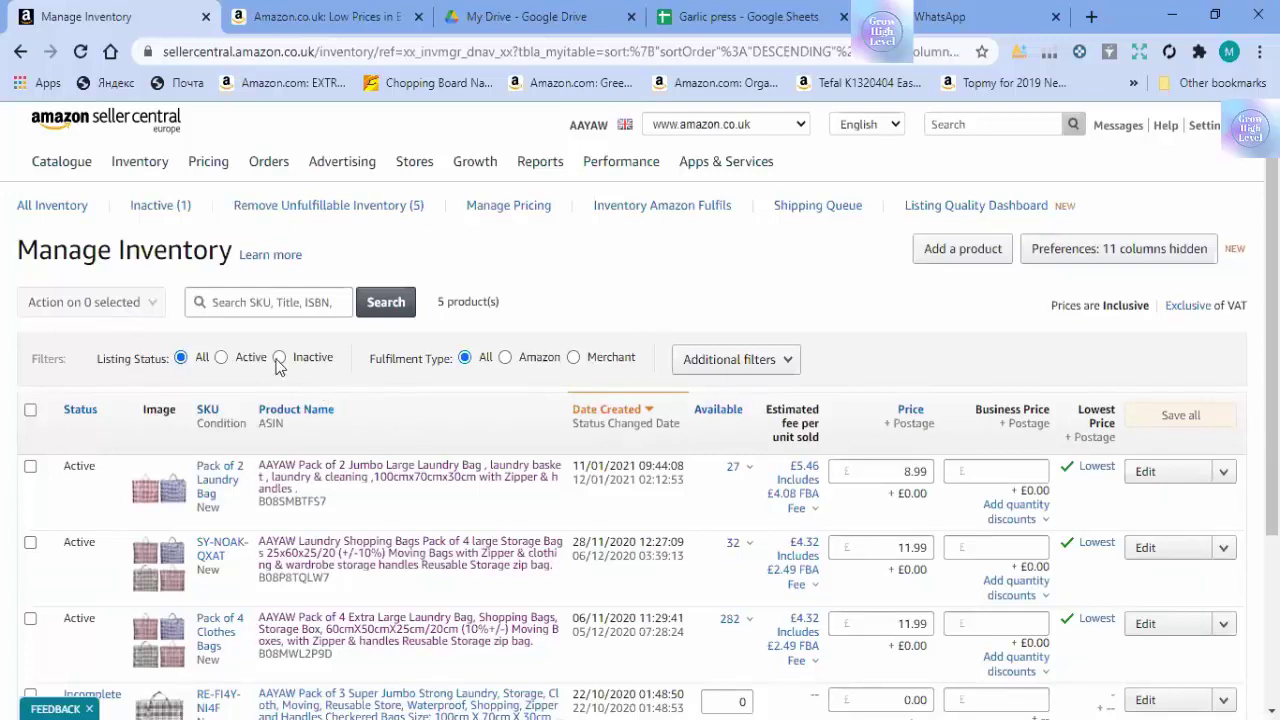
Step: Open the Inventory Planning dashboard and examine its performance index, FBA Inventory Age and Restock Inventory sections
{"action": "mouse_move", "coordinate": [140, 162]}
{"action": "mouse_move", "coordinate": [166, 162]}
{"action": "mouse_move", "coordinate": [148, 178]}
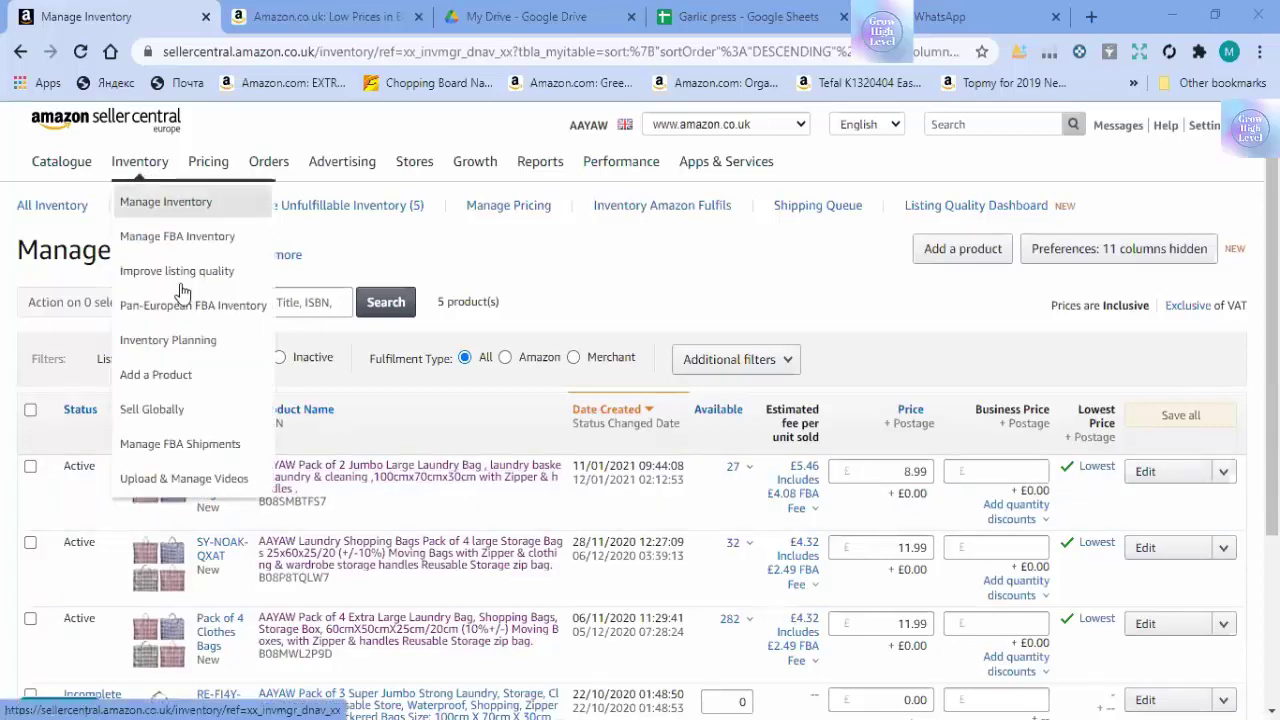
{"action": "left_click", "coordinate": [200, 350]}
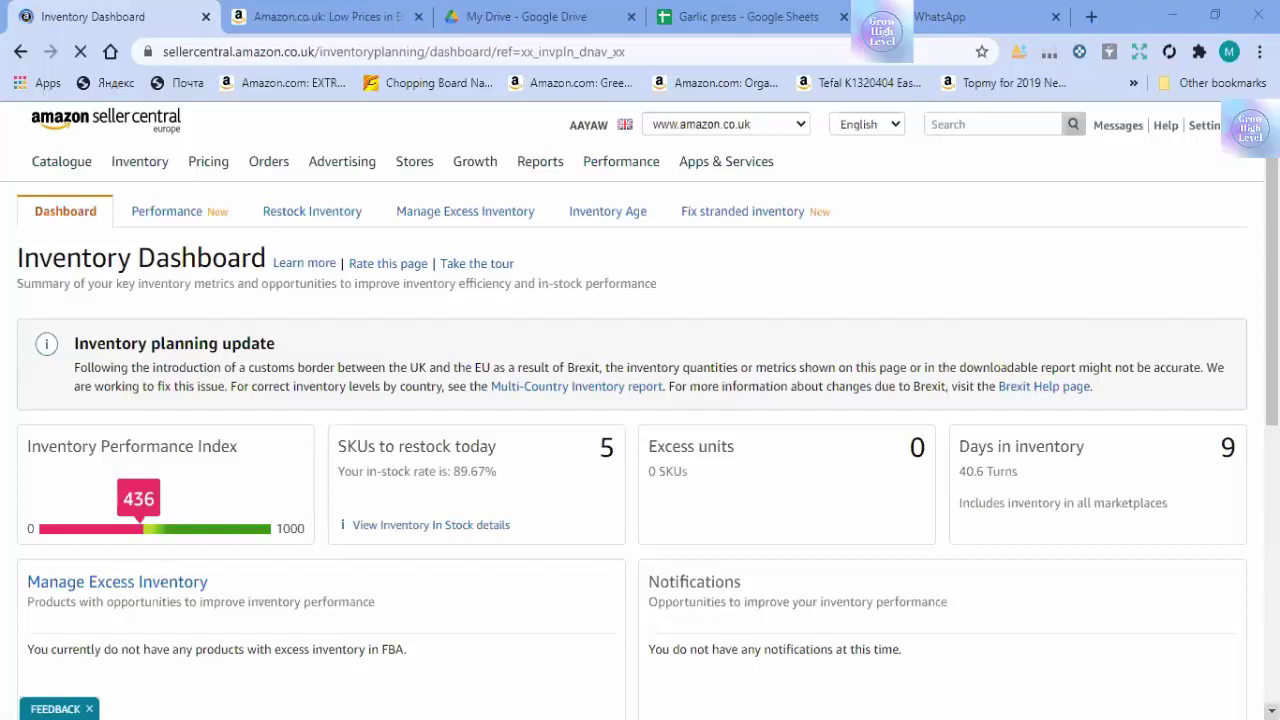
{"action": "scroll", "coordinate": [863, 611], "scroll_direction": "down", "scroll_amount": 1}
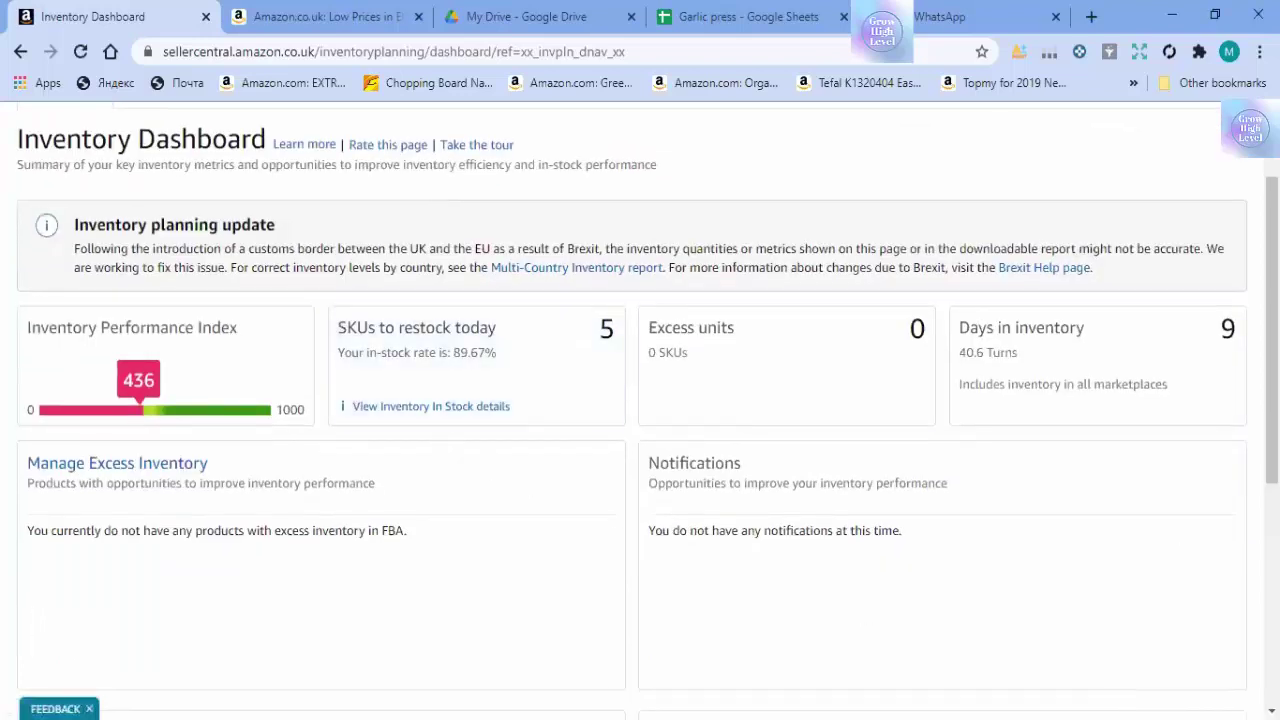
{"action": "scroll", "coordinate": [640, 400], "scroll_direction": "down", "scroll_amount": 5}
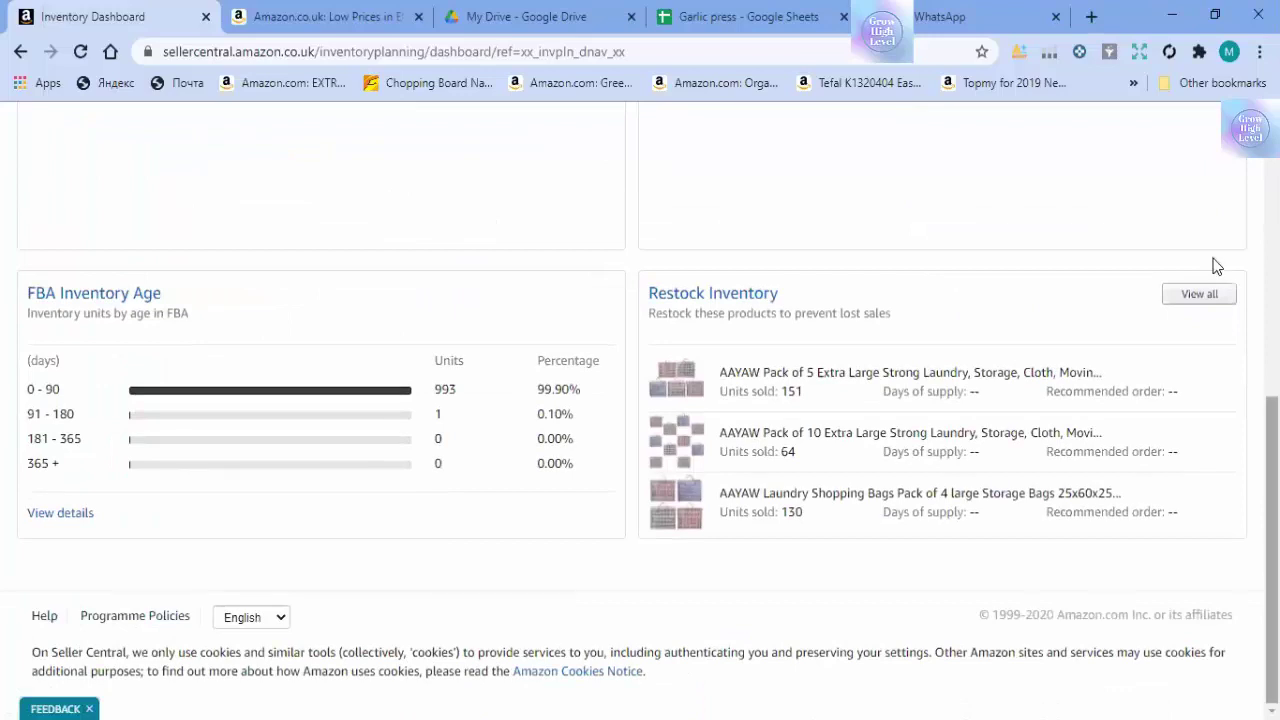
Step: Open the full Restock Inventory list and review each product's sales summary, price and days of supply
{"action": "left_click", "coordinate": [1198, 294]}
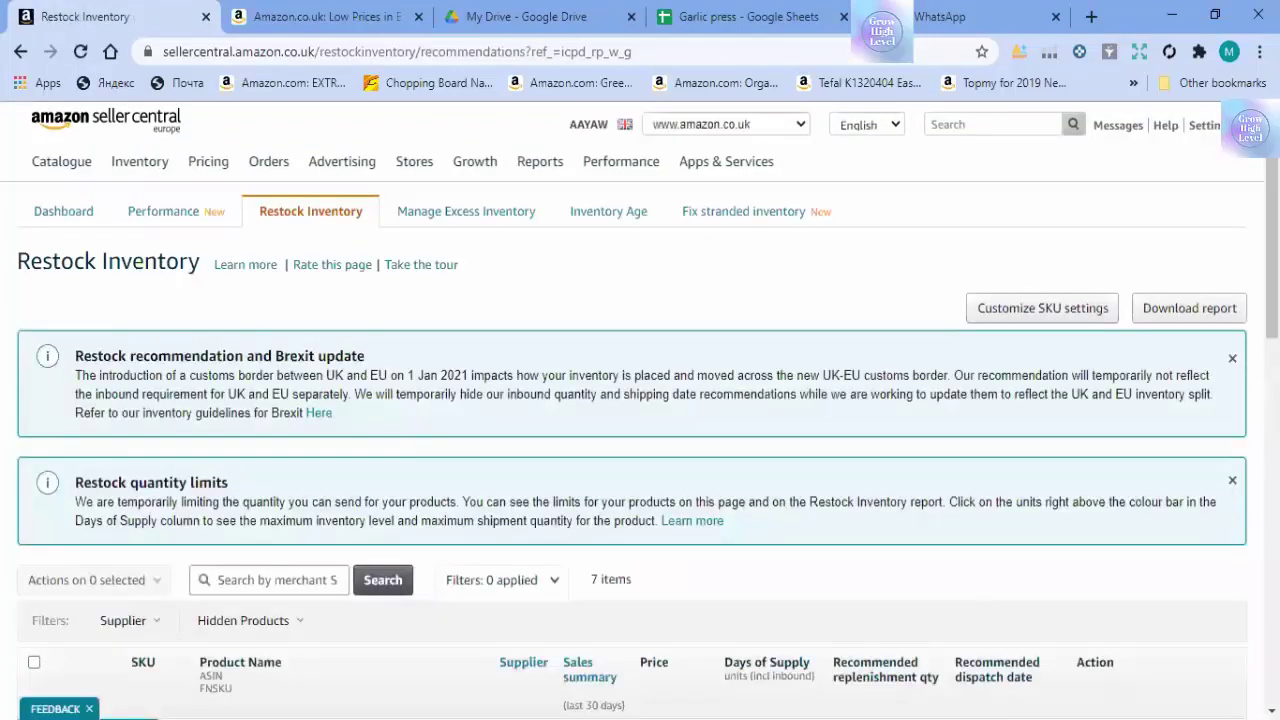
{"action": "scroll", "coordinate": [995, 575], "scroll_direction": "down", "scroll_amount": 5}
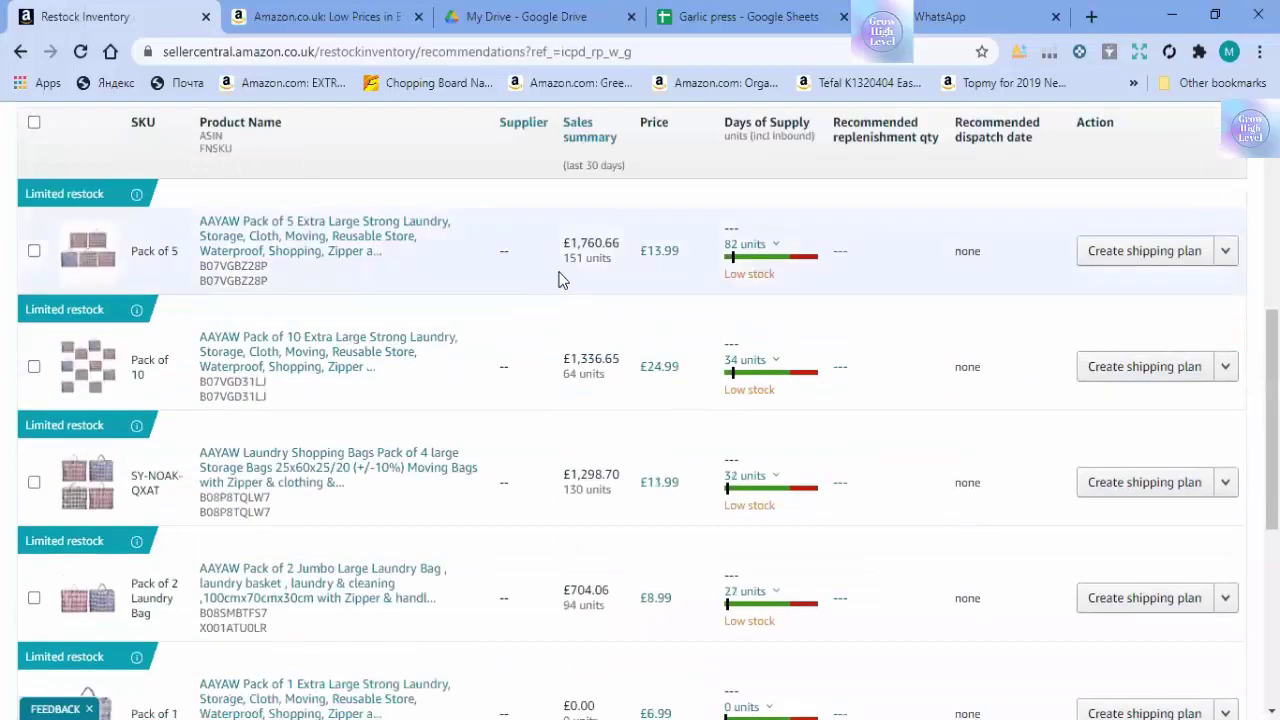
{"action": "left_click", "coordinate": [566, 151]}
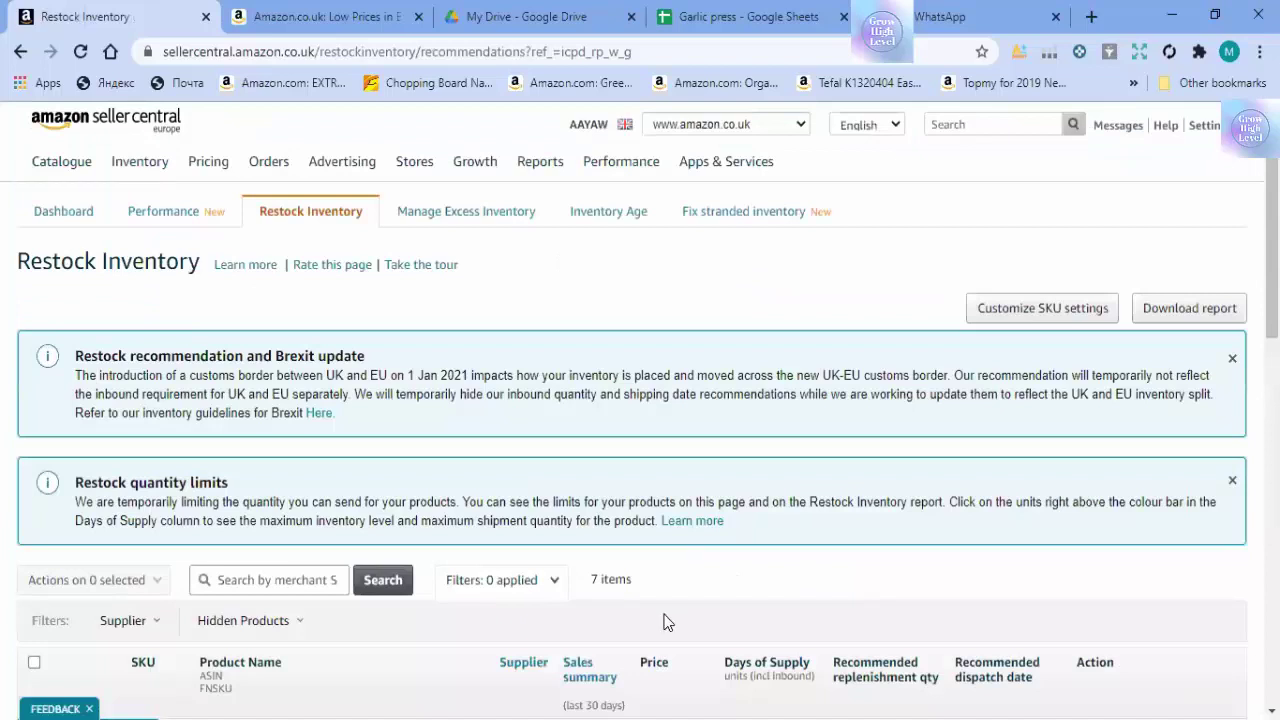
{"action": "scroll", "coordinate": [668, 623], "scroll_direction": "down", "scroll_amount": 1}
{"action": "scroll", "coordinate": [670, 624], "scroll_direction": "down", "scroll_amount": 3}
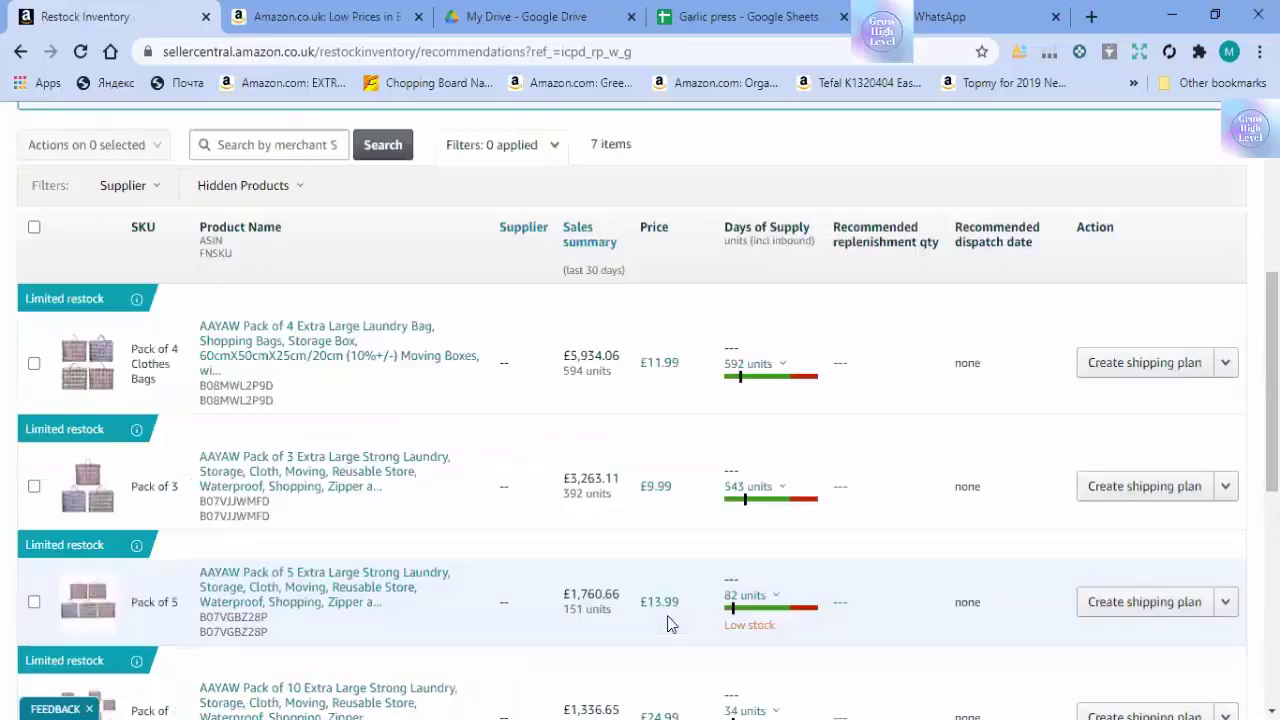
{"action": "scroll", "coordinate": [668, 623], "scroll_direction": "down", "scroll_amount": 2}
{"action": "scroll", "coordinate": [668, 623], "scroll_direction": "up", "scroll_amount": 3}
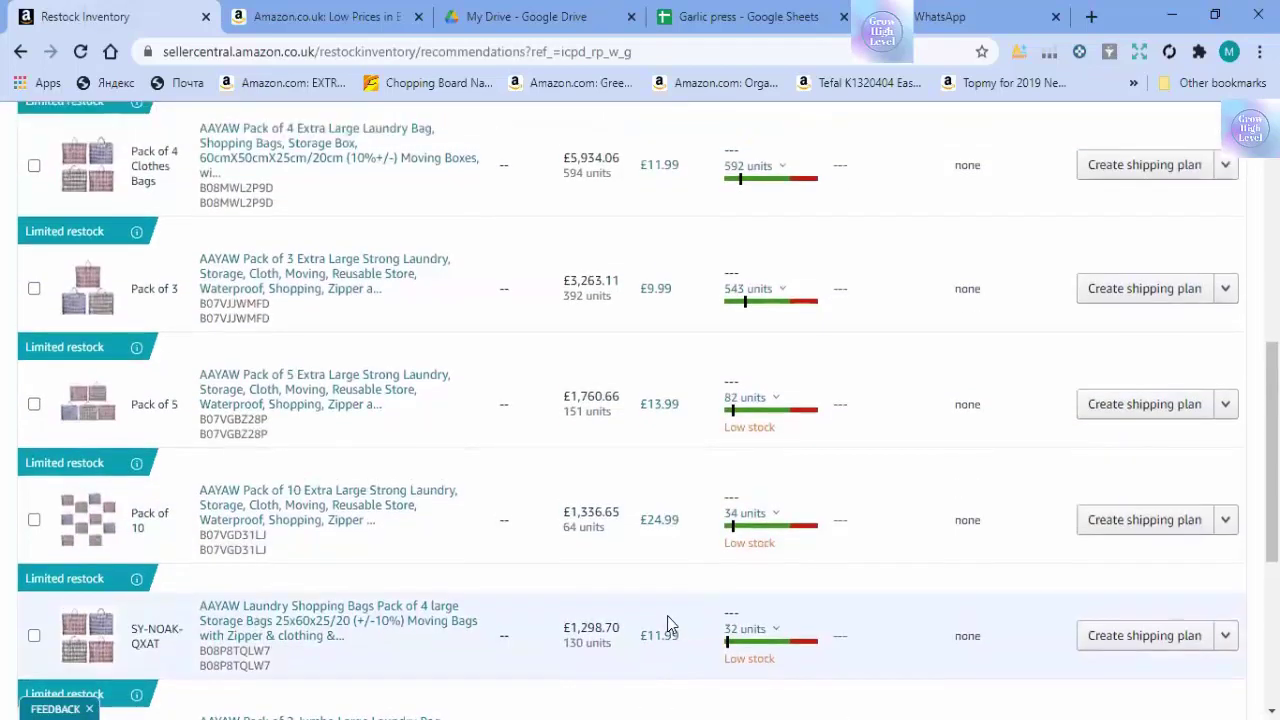
{"action": "scroll", "coordinate": [668, 623], "scroll_direction": "up", "scroll_amount": 3}
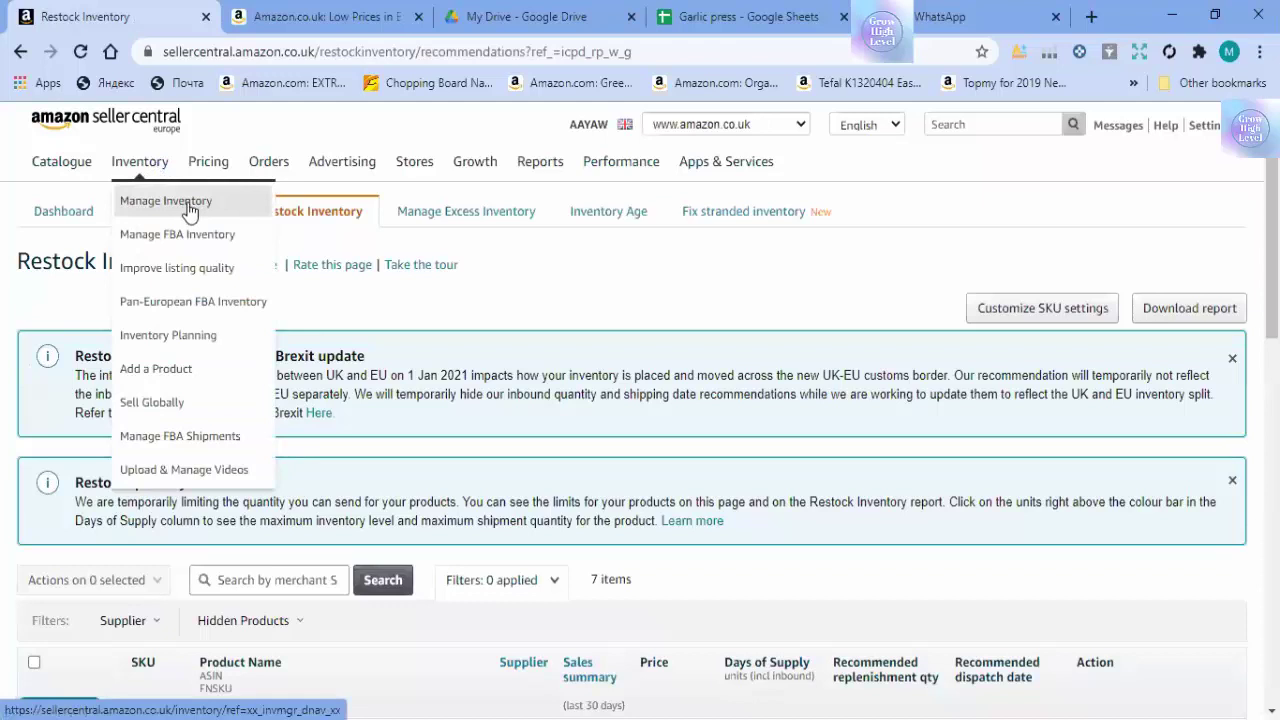
Step: Go back from the restock recommendations to the Manage Inventory list
{"action": "left_click", "coordinate": [166, 215]}
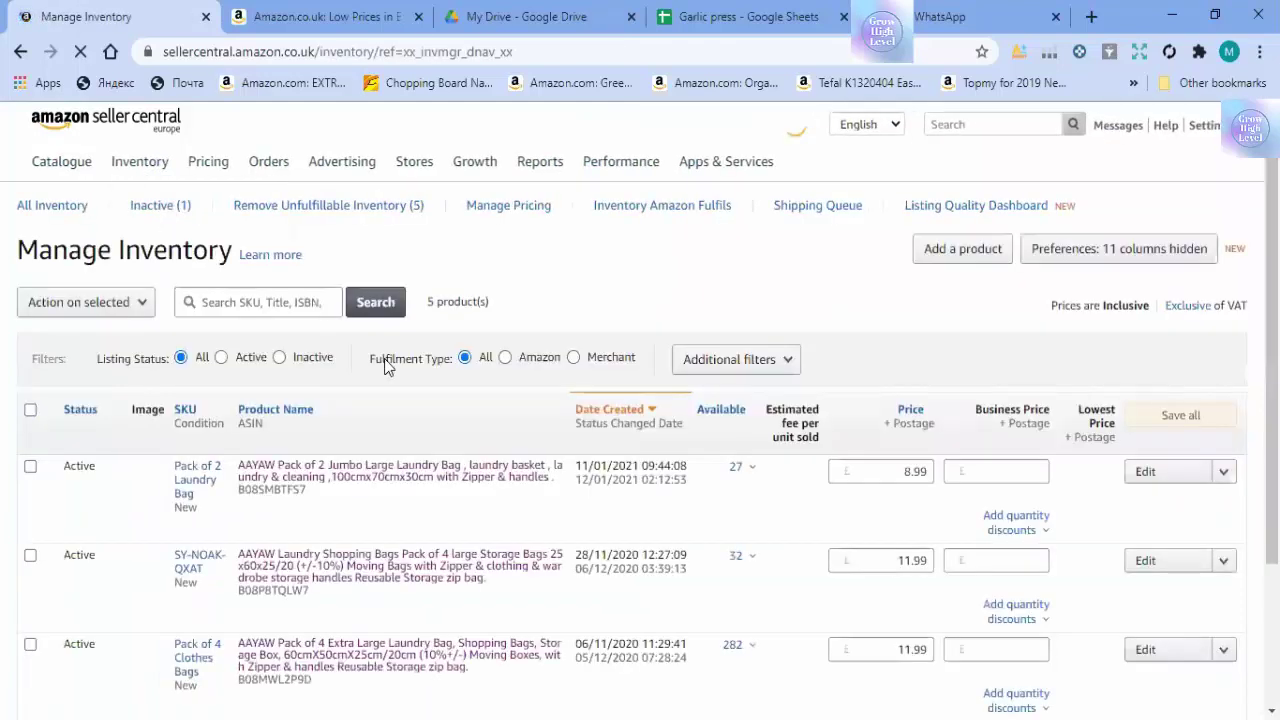
{"action": "mouse_move", "coordinate": [130, 162]}
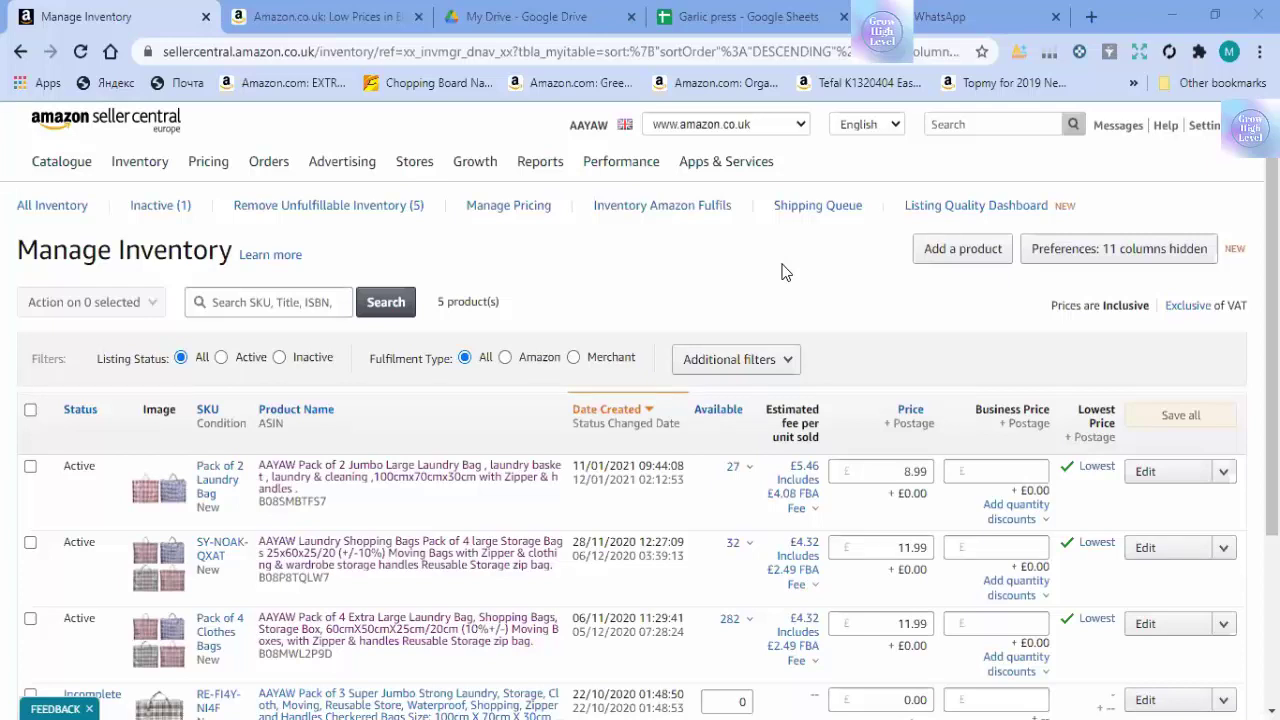
Step: Open the Sell Globally page and dismiss its tour invitation
{"action": "mouse_move", "coordinate": [143, 173]}
{"action": "mouse_move", "coordinate": [143, 158]}
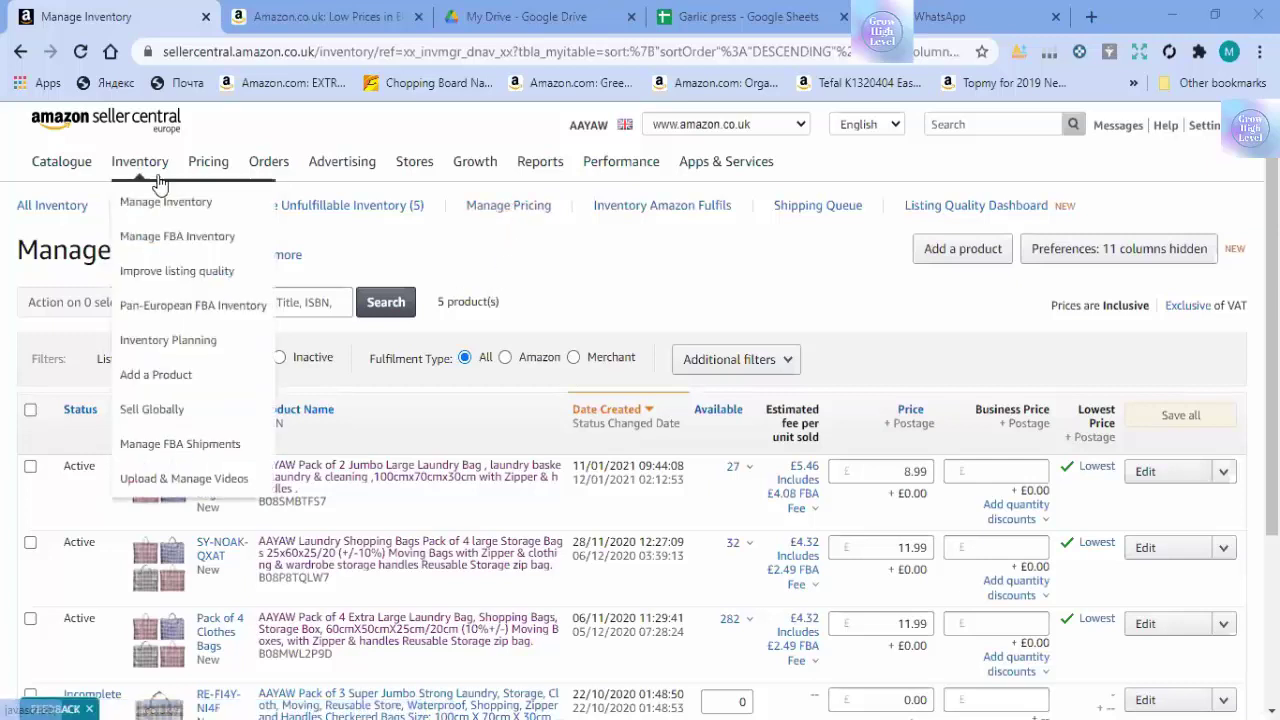
{"action": "left_click", "coordinate": [180, 425]}
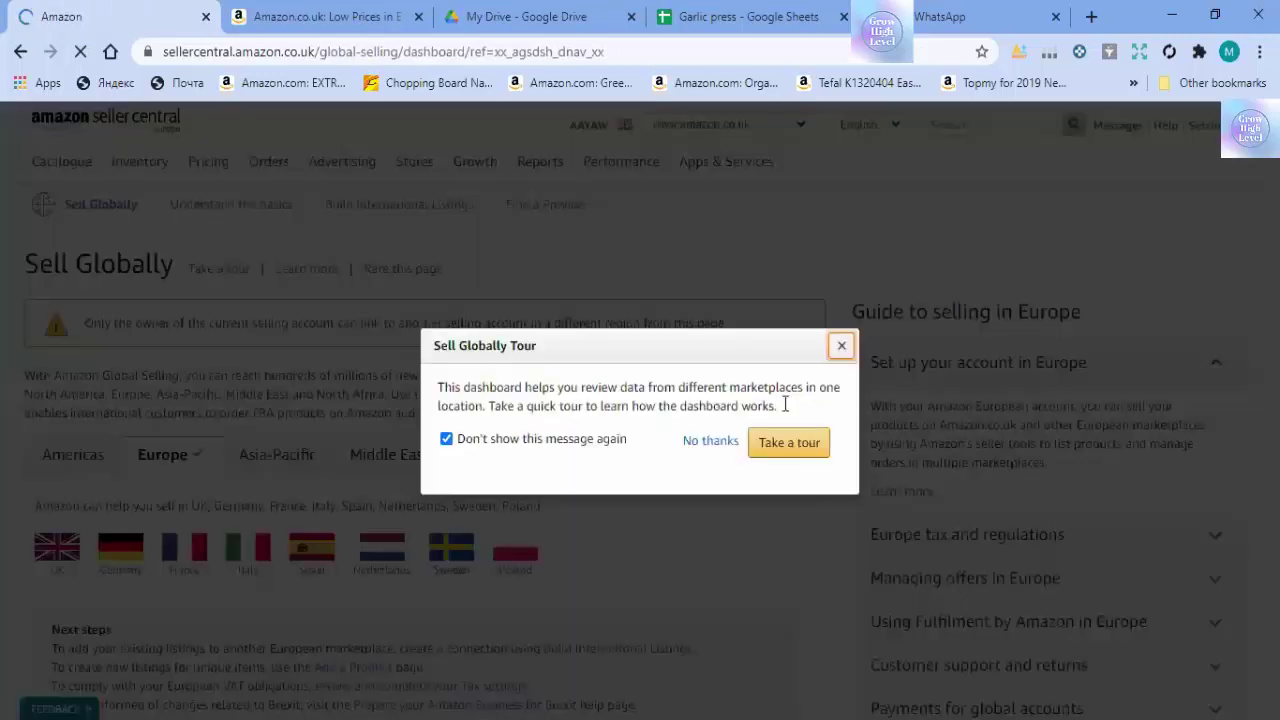
{"action": "left_click", "coordinate": [841, 345]}
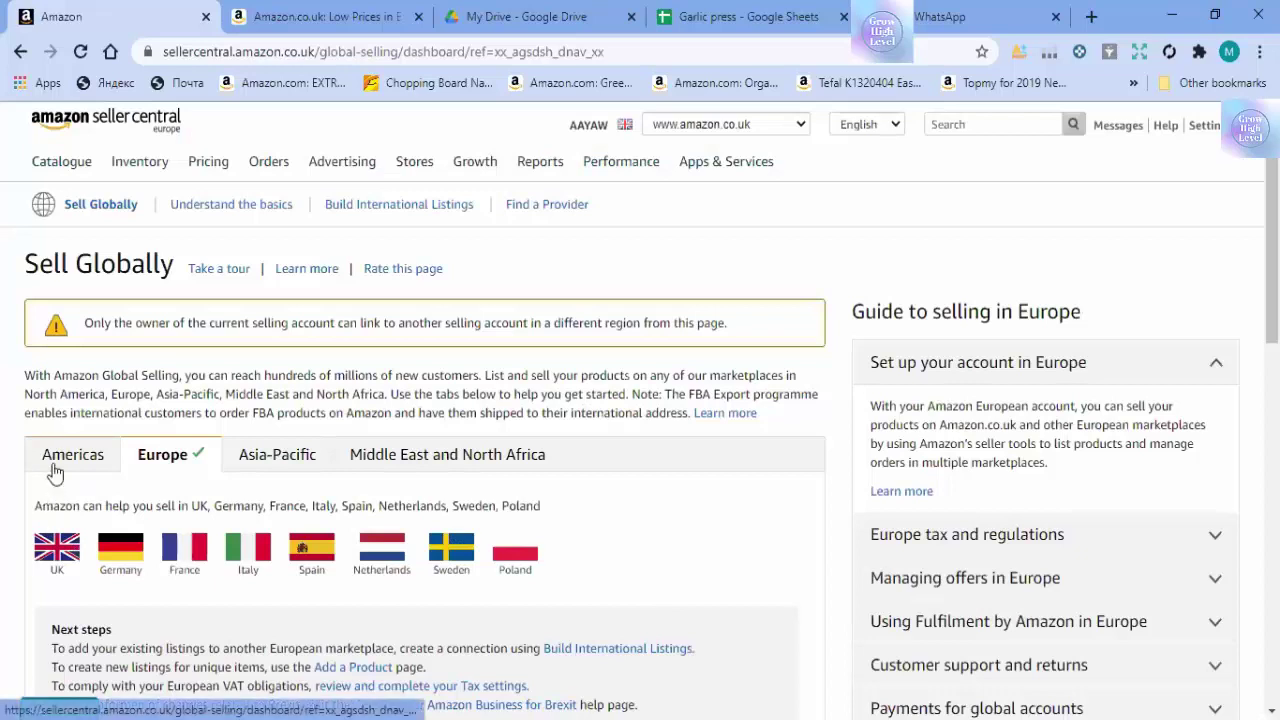
Step: View the Sell Globally account options for the Americas, Asia-Pacific, and Middle East and North Africa
{"action": "left_click", "coordinate": [55, 470]}
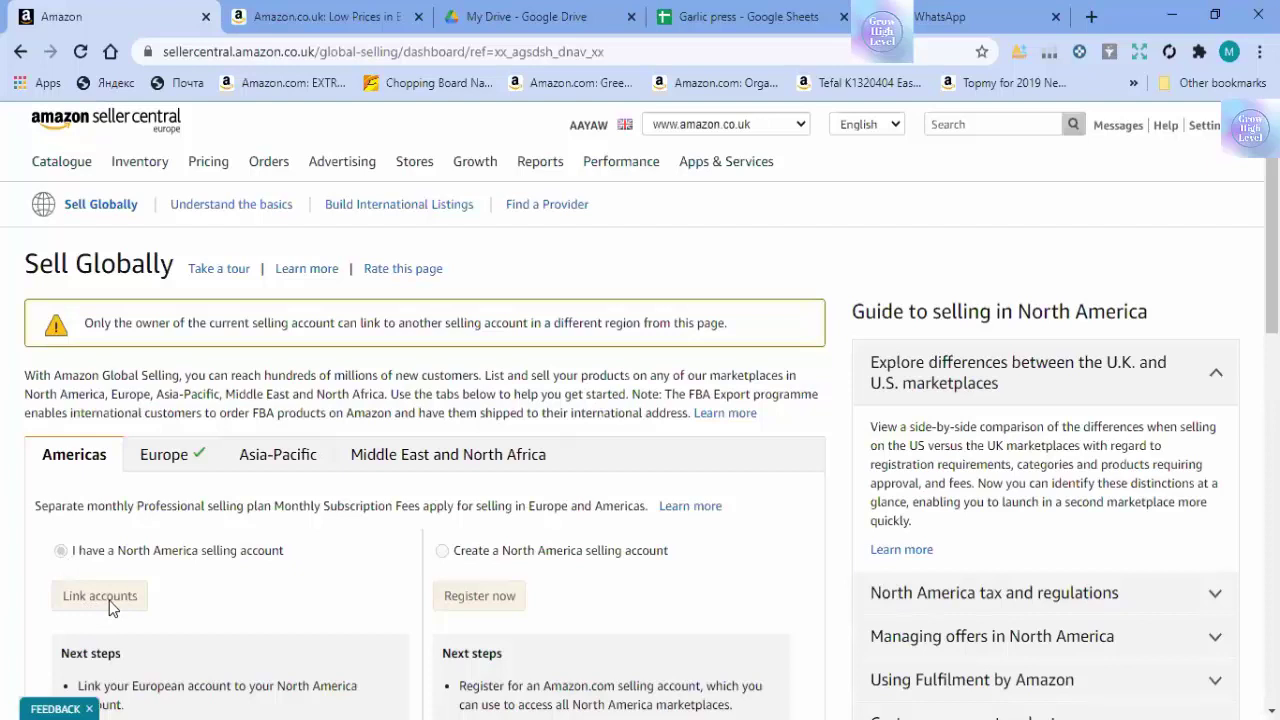
{"action": "left_click", "coordinate": [284, 466]}
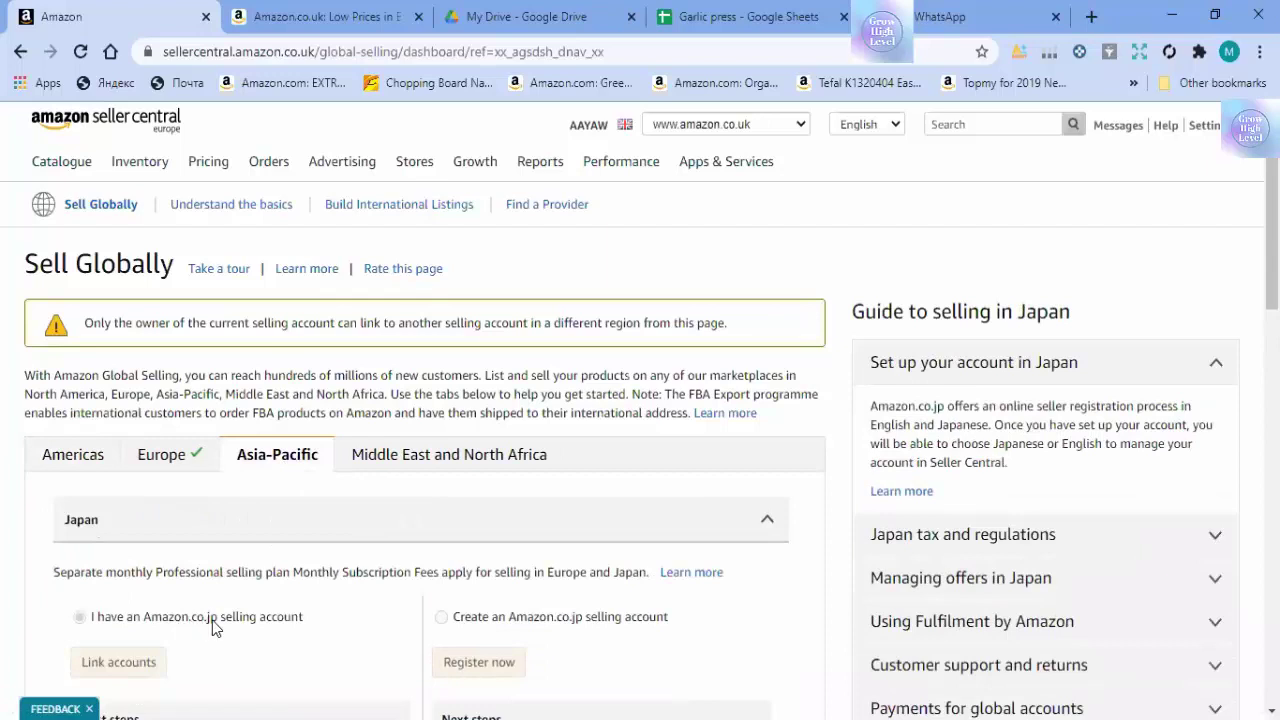
{"action": "left_click", "coordinate": [446, 466]}
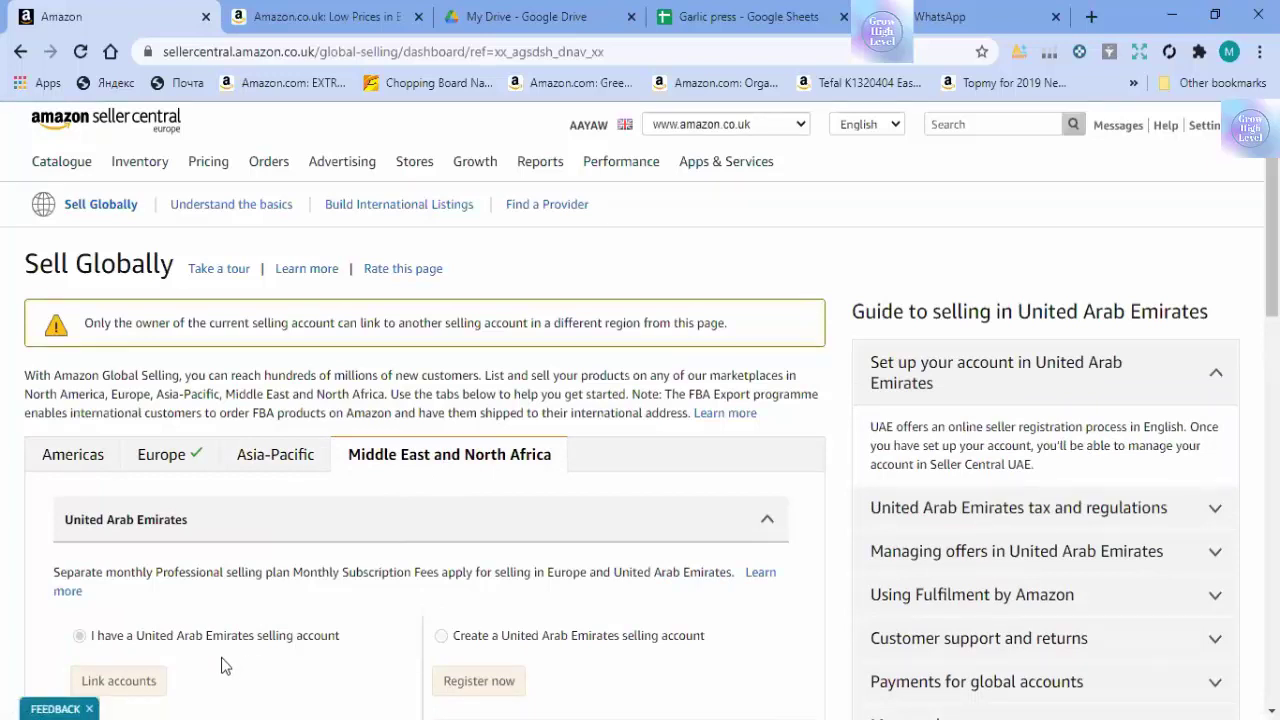
{"action": "mouse_move", "coordinate": [143, 172]}
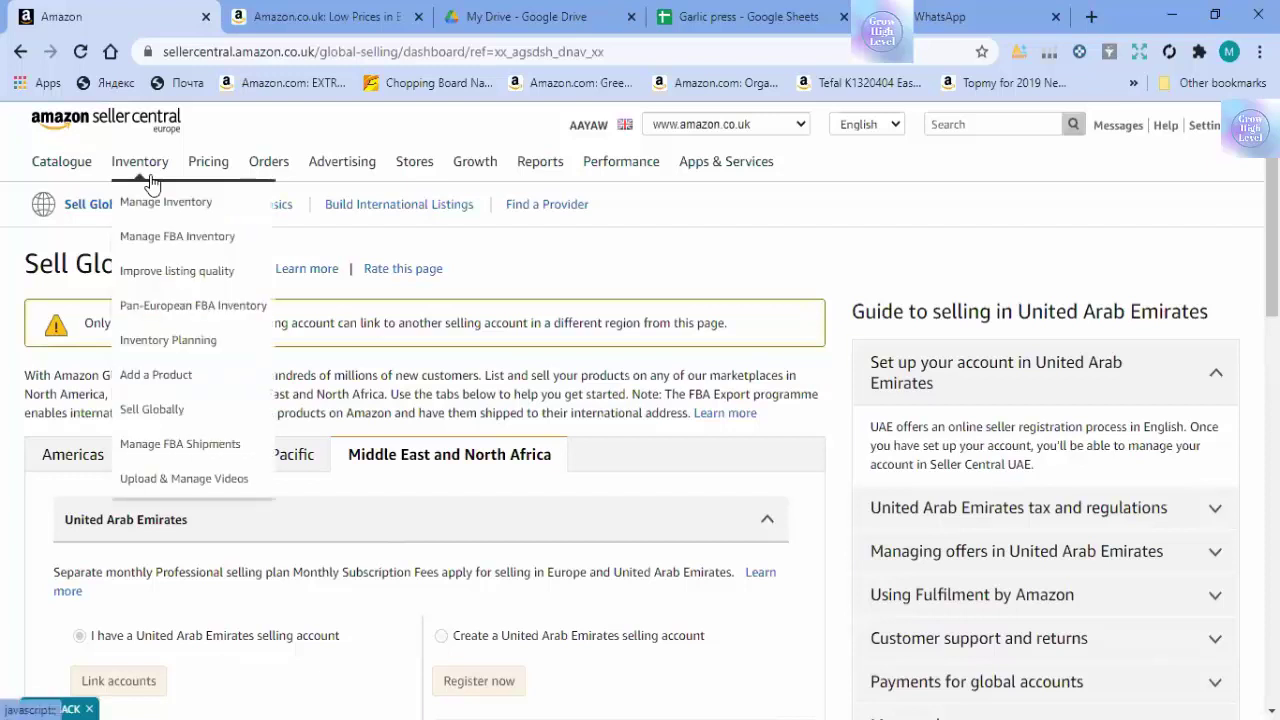
Step: Return to the Manage Inventory list and view the available options for Pricing, Orders, Advertising and Stores
{"action": "left_click", "coordinate": [166, 203]}
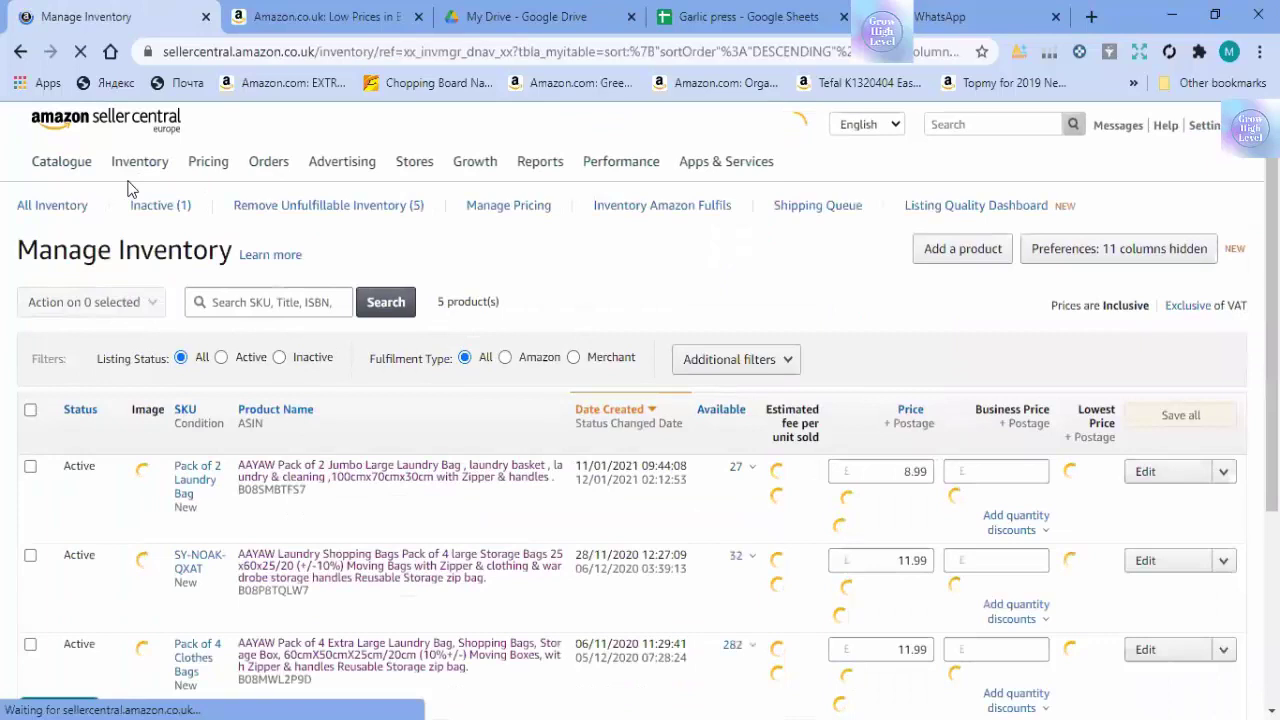
{"action": "mouse_move", "coordinate": [116, 167]}
{"action": "mouse_move", "coordinate": [206, 166]}
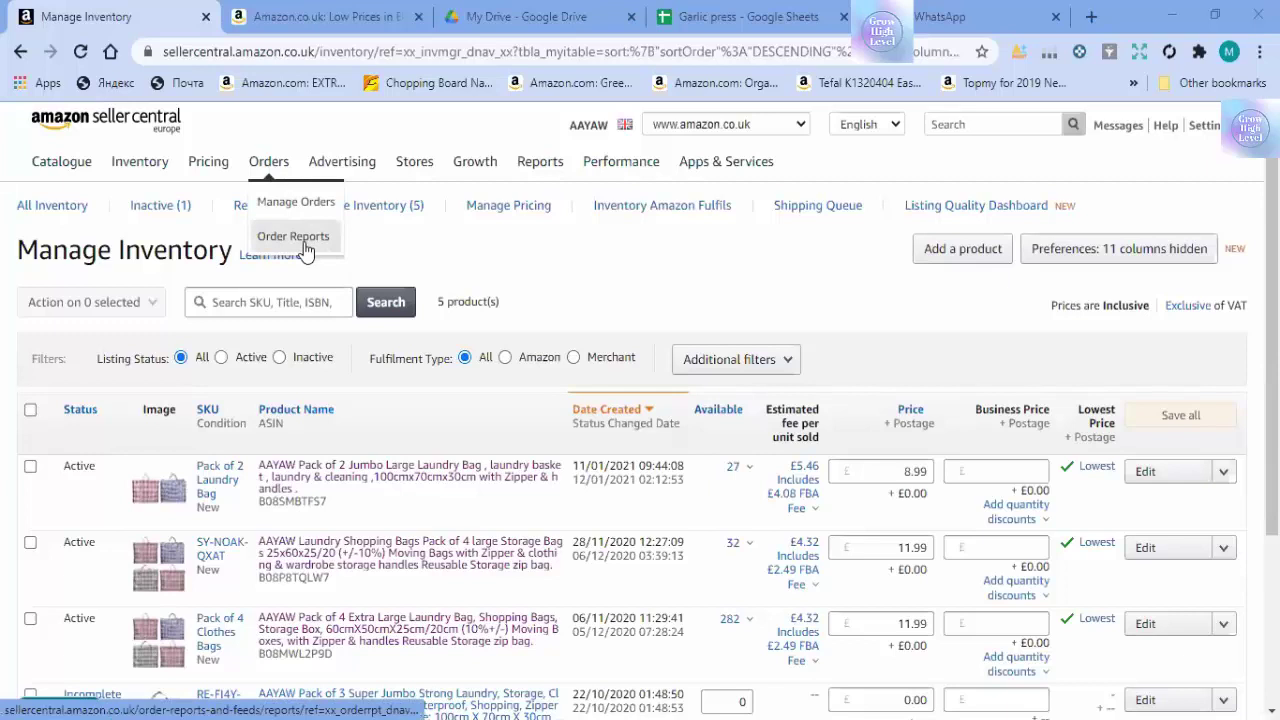
{"action": "mouse_move", "coordinate": [350, 170]}
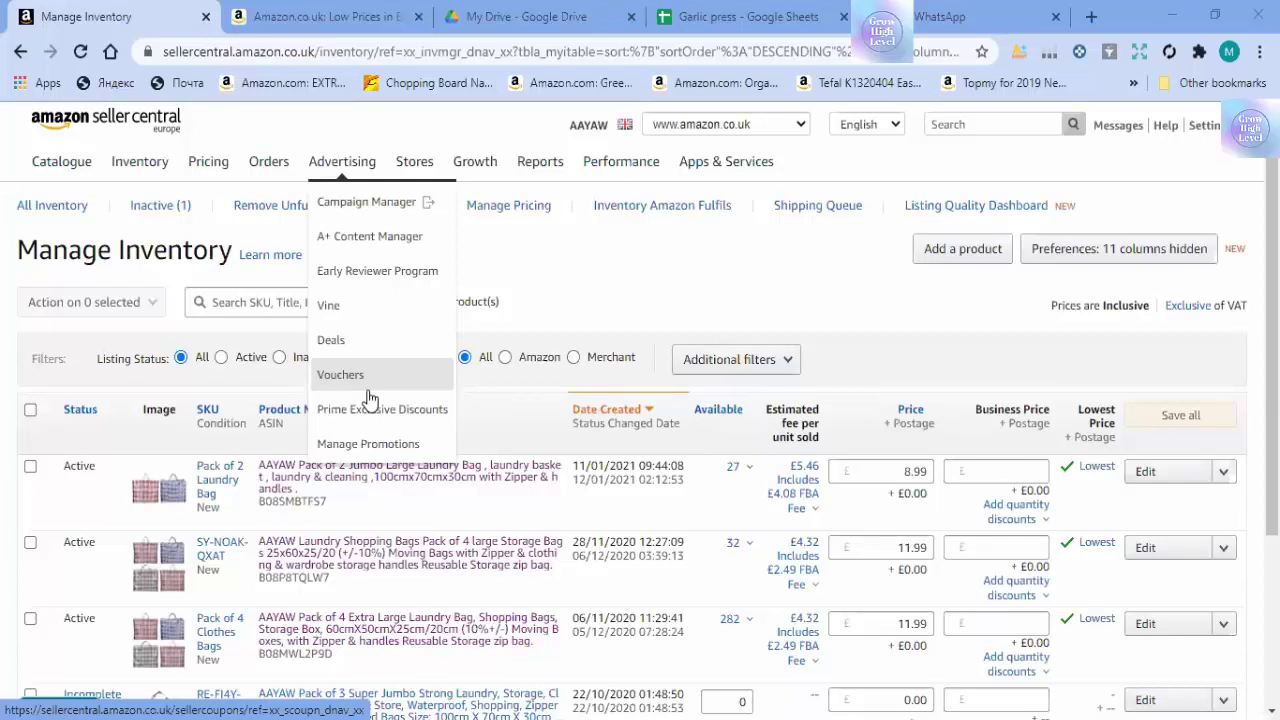
{"action": "mouse_move", "coordinate": [418, 170]}
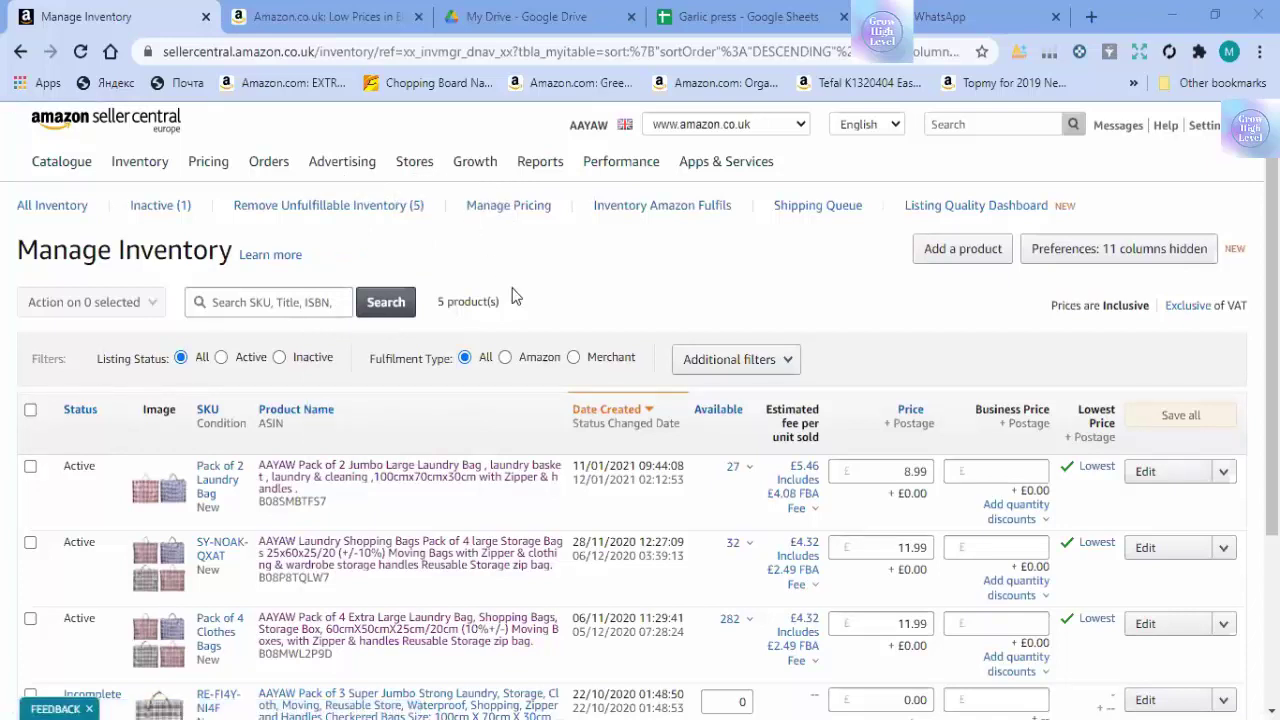
Step: Switch to the Amazon.co.uk storefront and view the Sorti blue tree-pattern laundry bag listing from the browsing history
{"action": "left_click", "coordinate": [345, 10]}
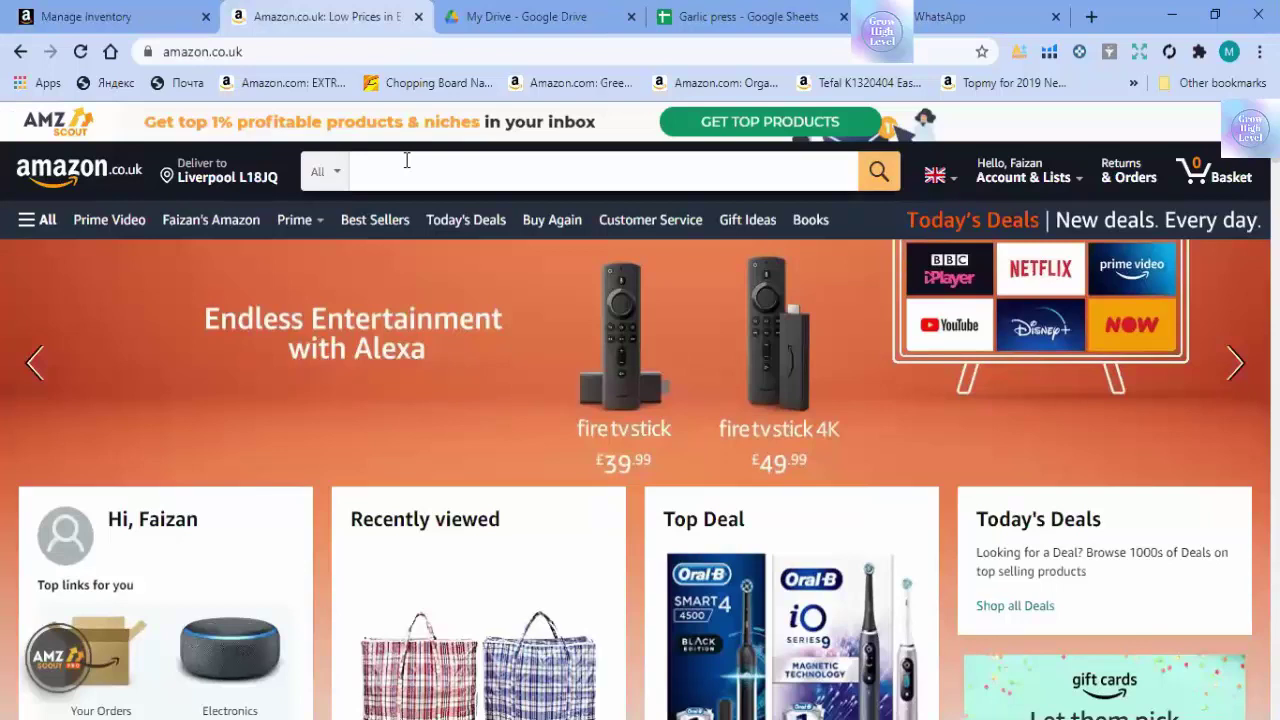
{"action": "left_click", "coordinate": [808, 620]}
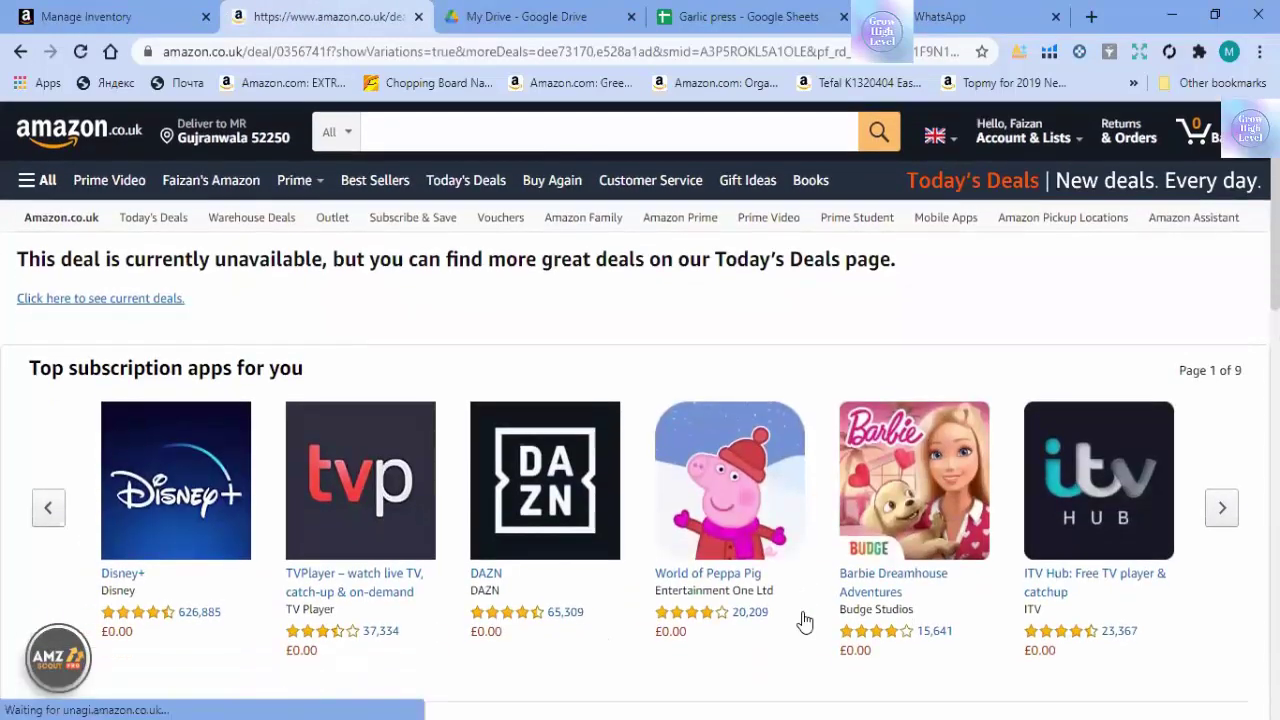
{"action": "scroll", "coordinate": [805, 622], "scroll_direction": "down", "scroll_amount": 10}
{"action": "scroll", "coordinate": [805, 622], "scroll_direction": "up", "scroll_amount": 3}
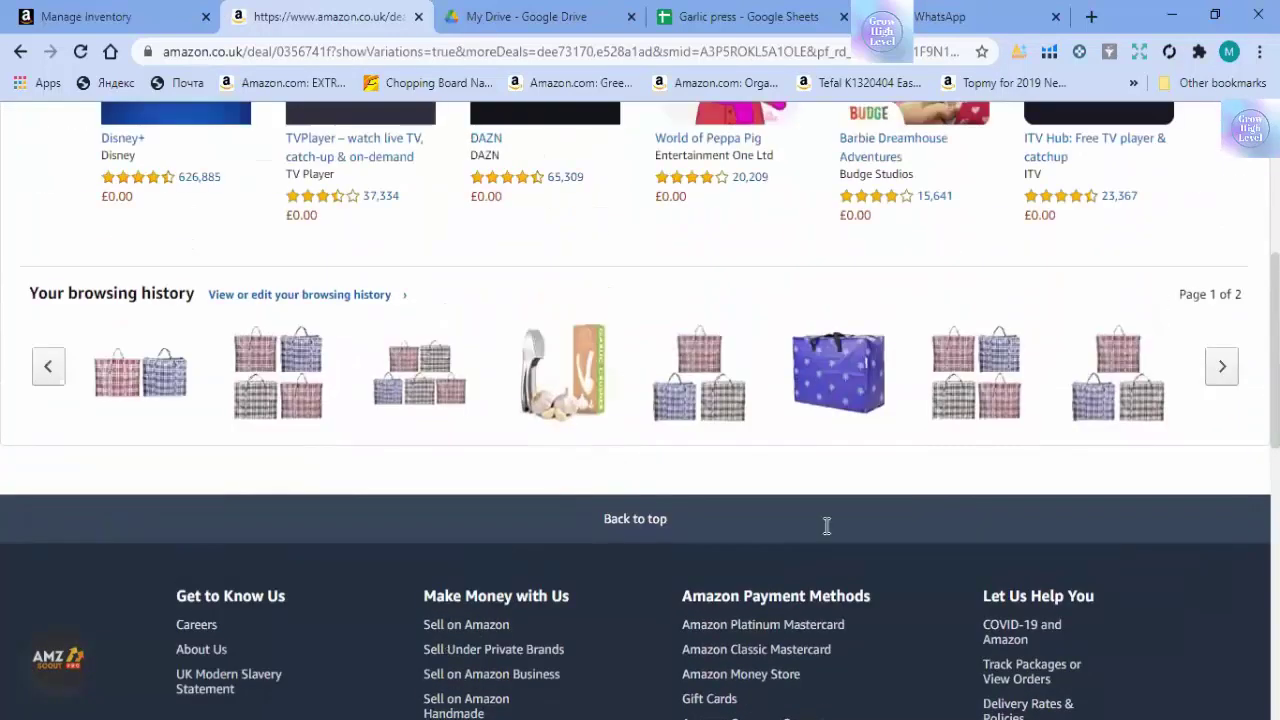
{"action": "left_click", "coordinate": [843, 408]}
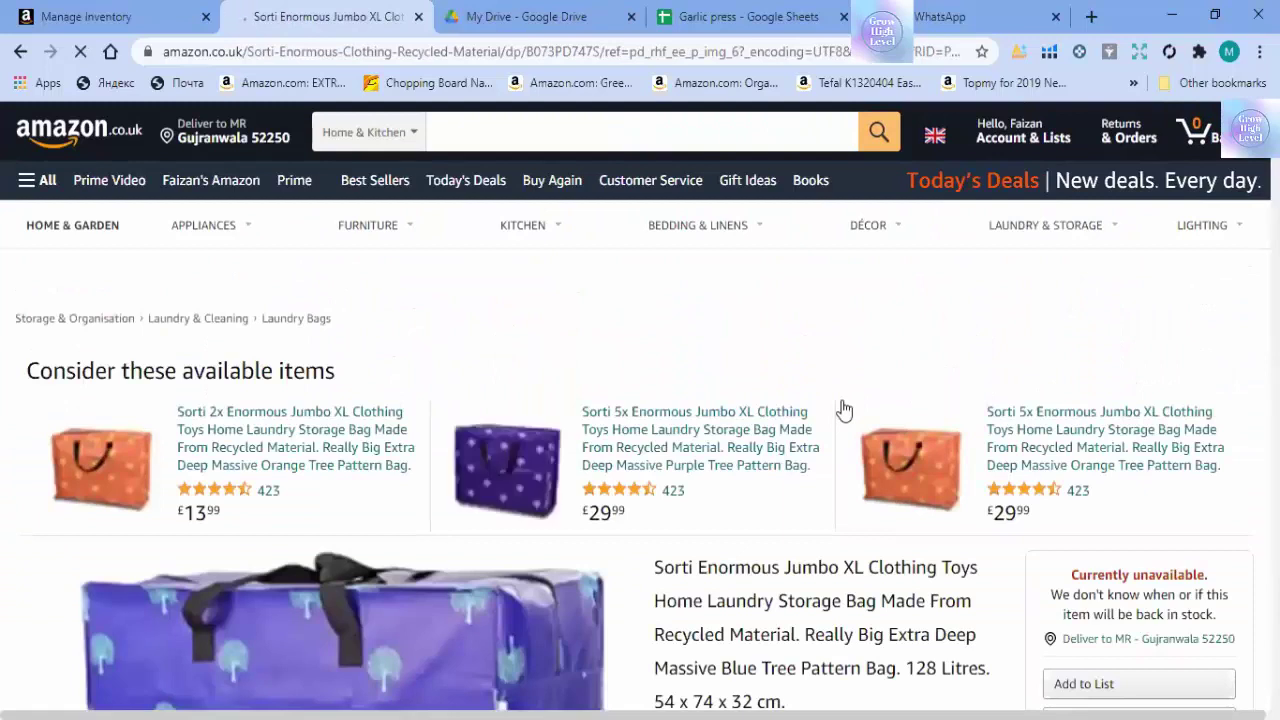
{"action": "scroll", "coordinate": [843, 408], "scroll_direction": "down", "scroll_amount": 1}
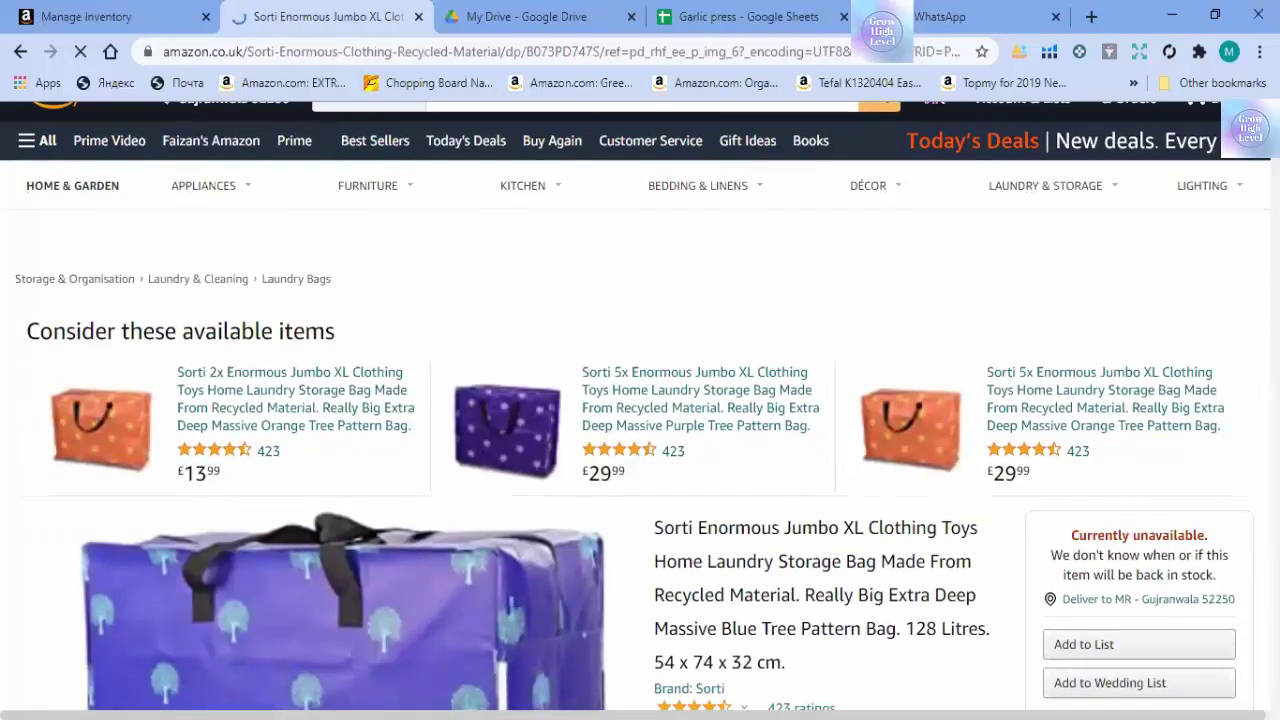
{"action": "scroll", "coordinate": [840, 657], "scroll_direction": "down", "scroll_amount": 3}
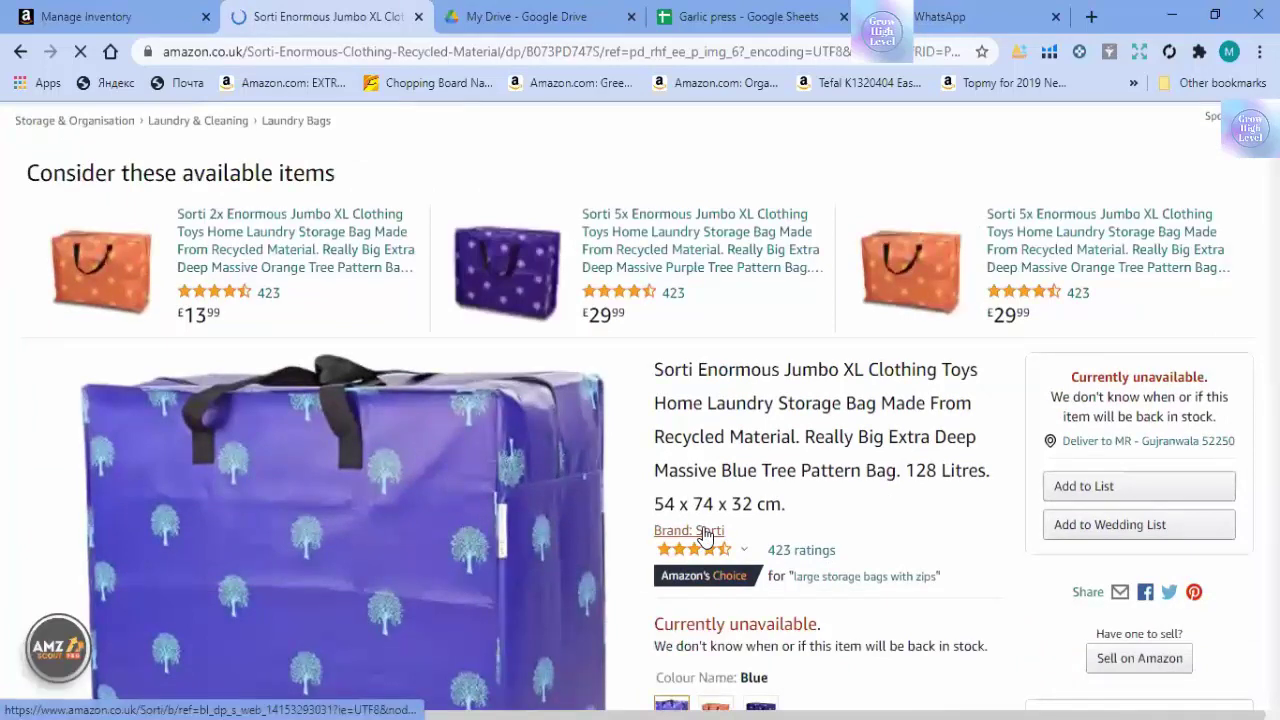
Step: Open the Sorti brand link from the product listing, browse its results, and return to the Amazon.co.uk home page
{"action": "left_click", "coordinate": [705, 532]}
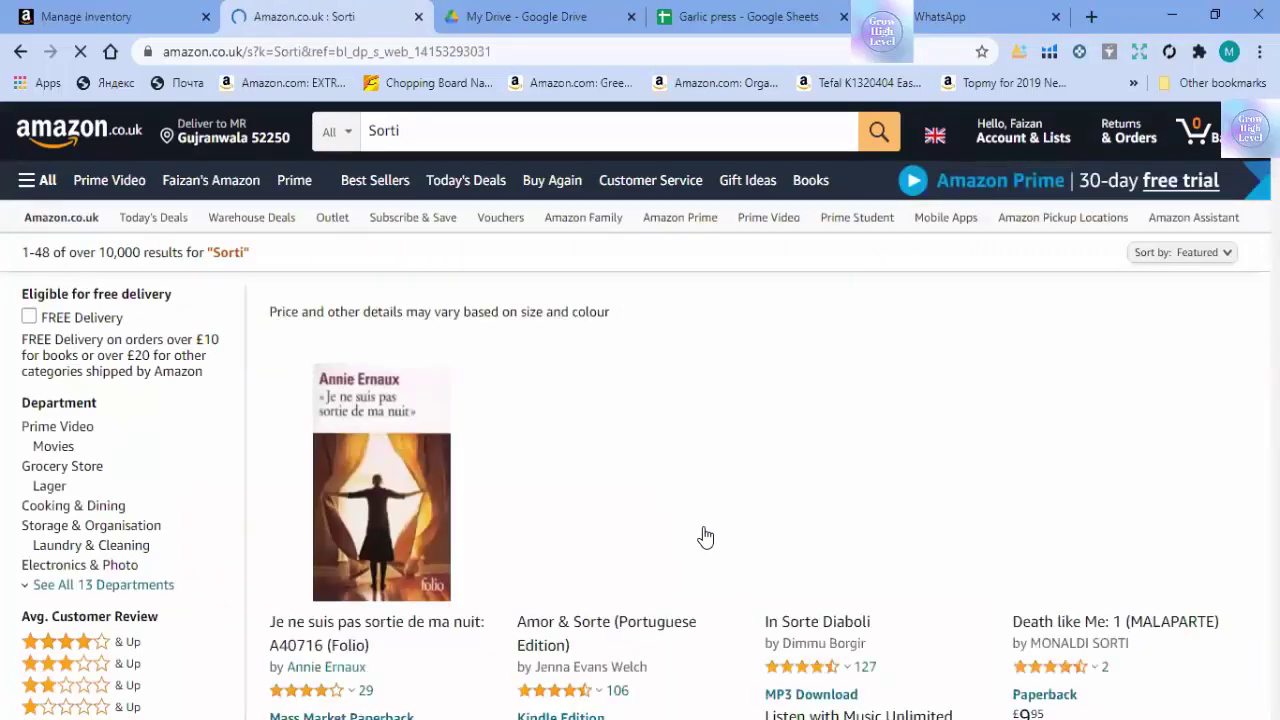
{"action": "scroll", "coordinate": [705, 537], "scroll_direction": "down", "scroll_amount": 2}
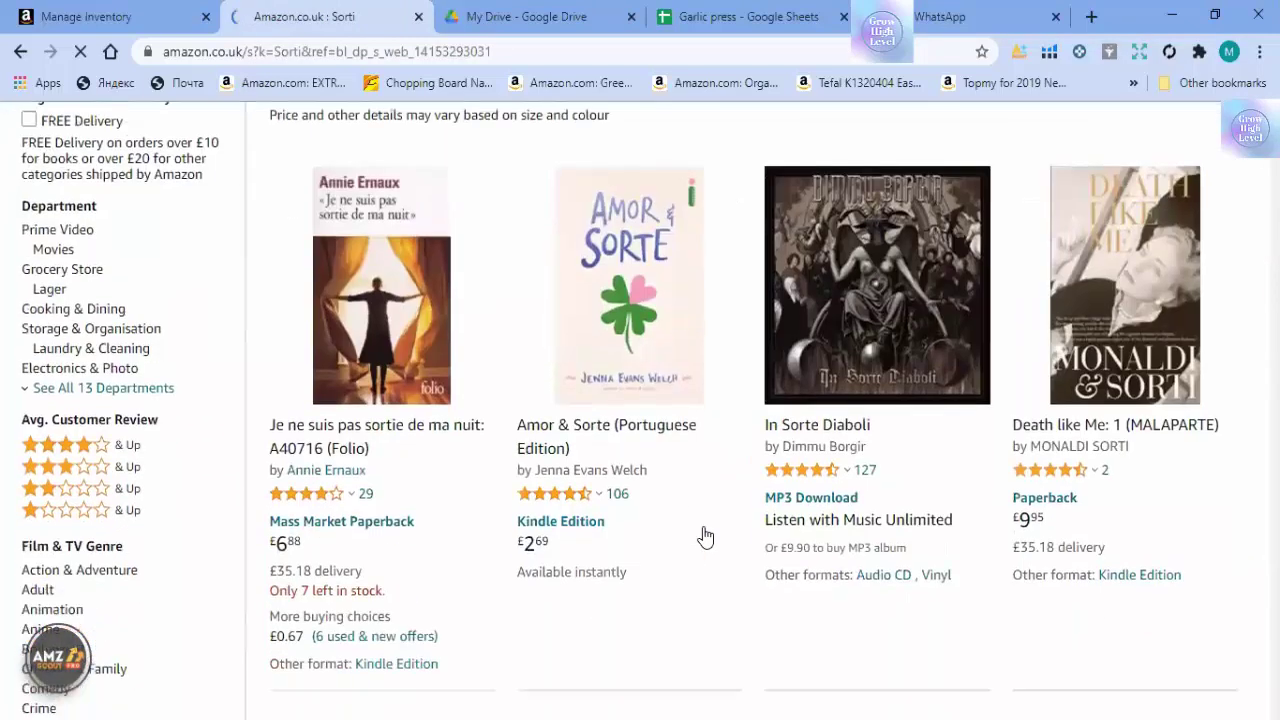
{"action": "scroll", "coordinate": [705, 537], "scroll_direction": "down", "scroll_amount": 5}
{"action": "scroll", "coordinate": [705, 537], "scroll_direction": "down", "scroll_amount": 5}
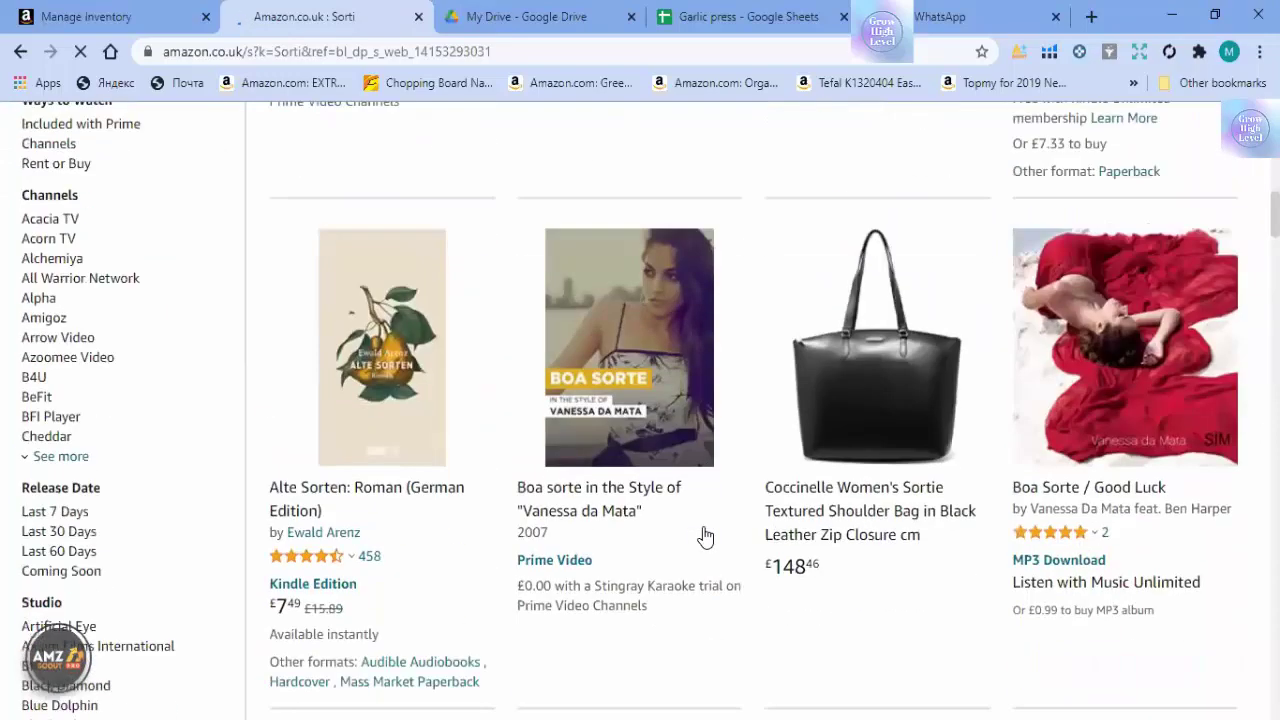
{"action": "scroll", "coordinate": [705, 537], "scroll_direction": "down", "scroll_amount": 5}
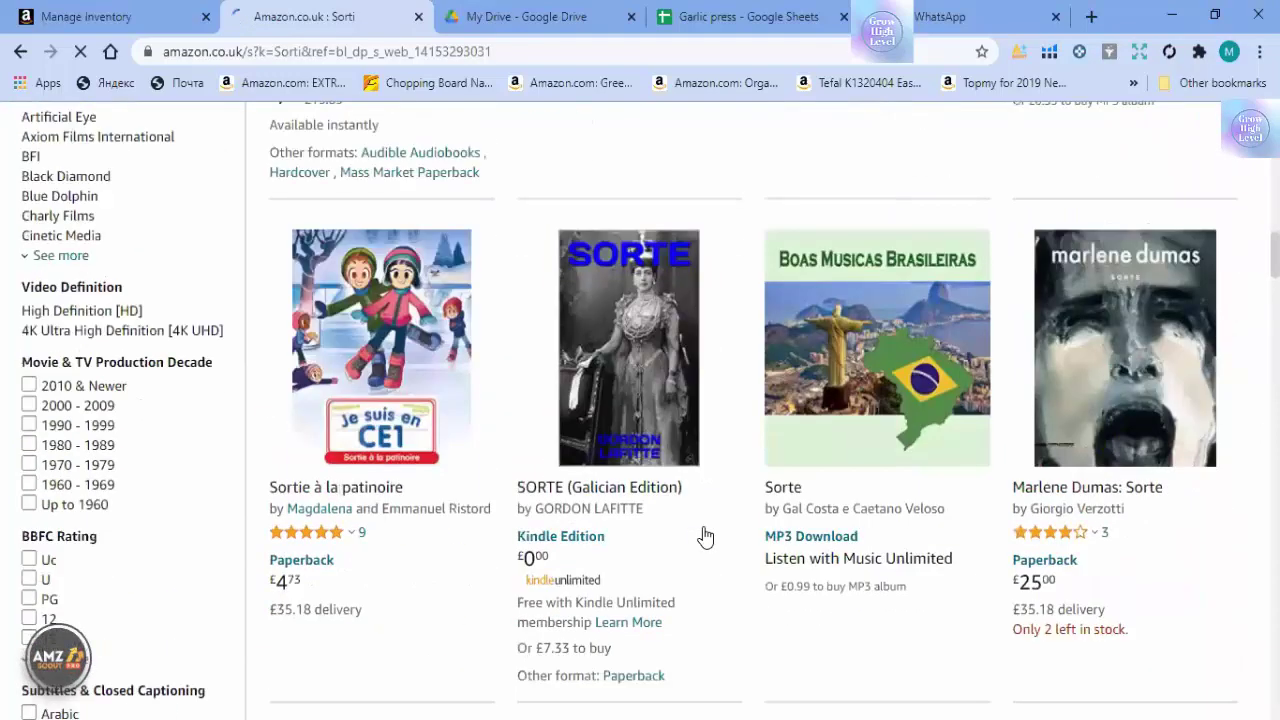
{"action": "scroll", "coordinate": [705, 537], "scroll_direction": "up", "scroll_amount": 5}
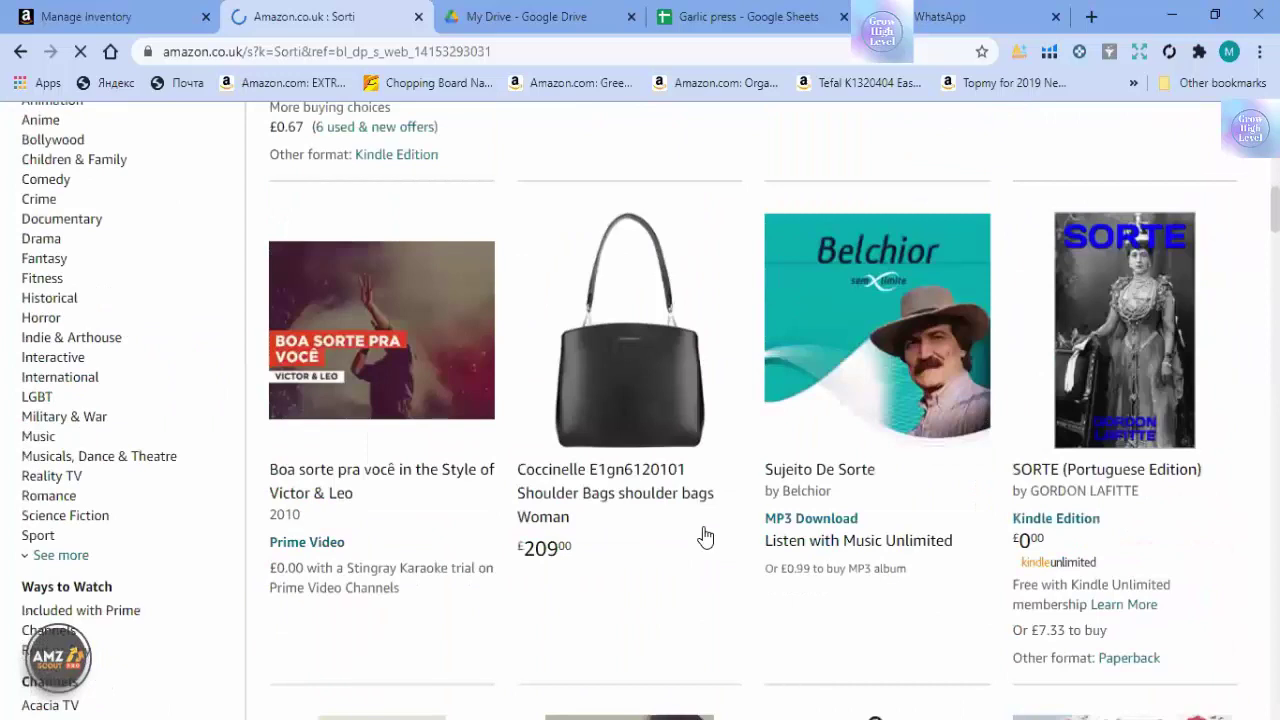
{"action": "scroll", "coordinate": [705, 537], "scroll_direction": "up", "scroll_amount": 15}
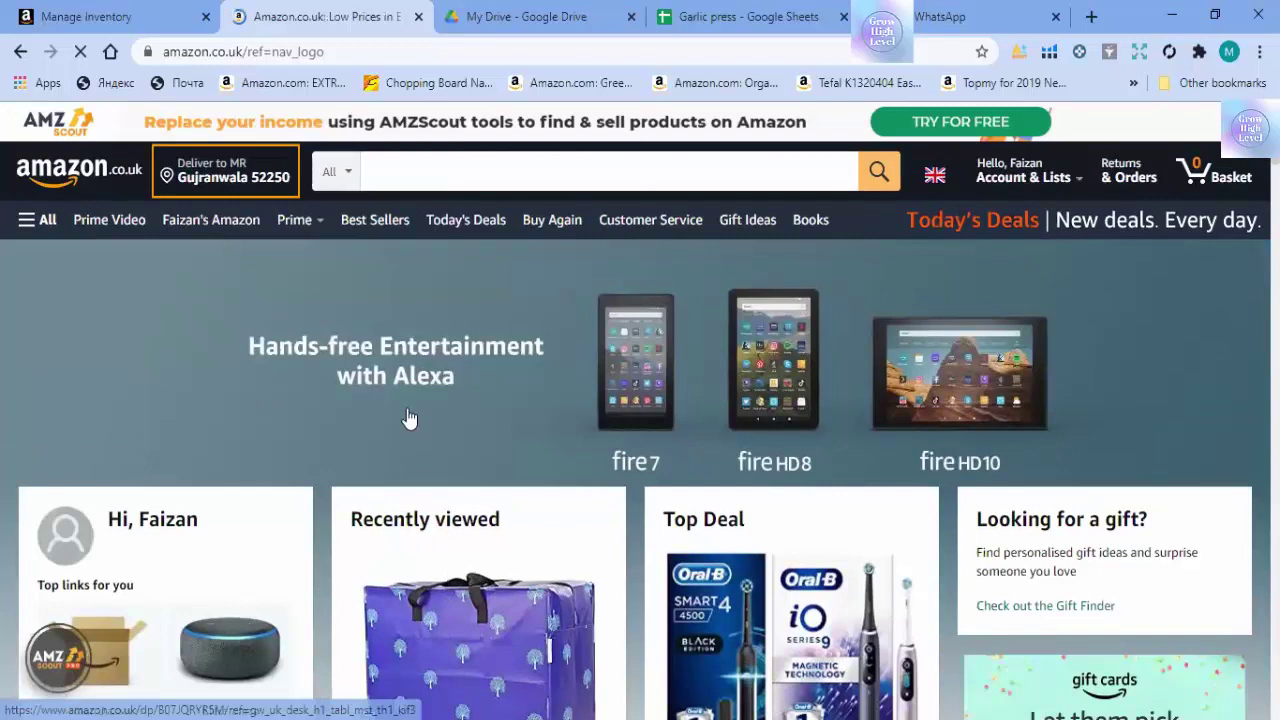
Step: Change the storefront's delivery location to the previously used Liverpool postcode and reload the page
{"action": "left_click", "coordinate": [231, 177]}
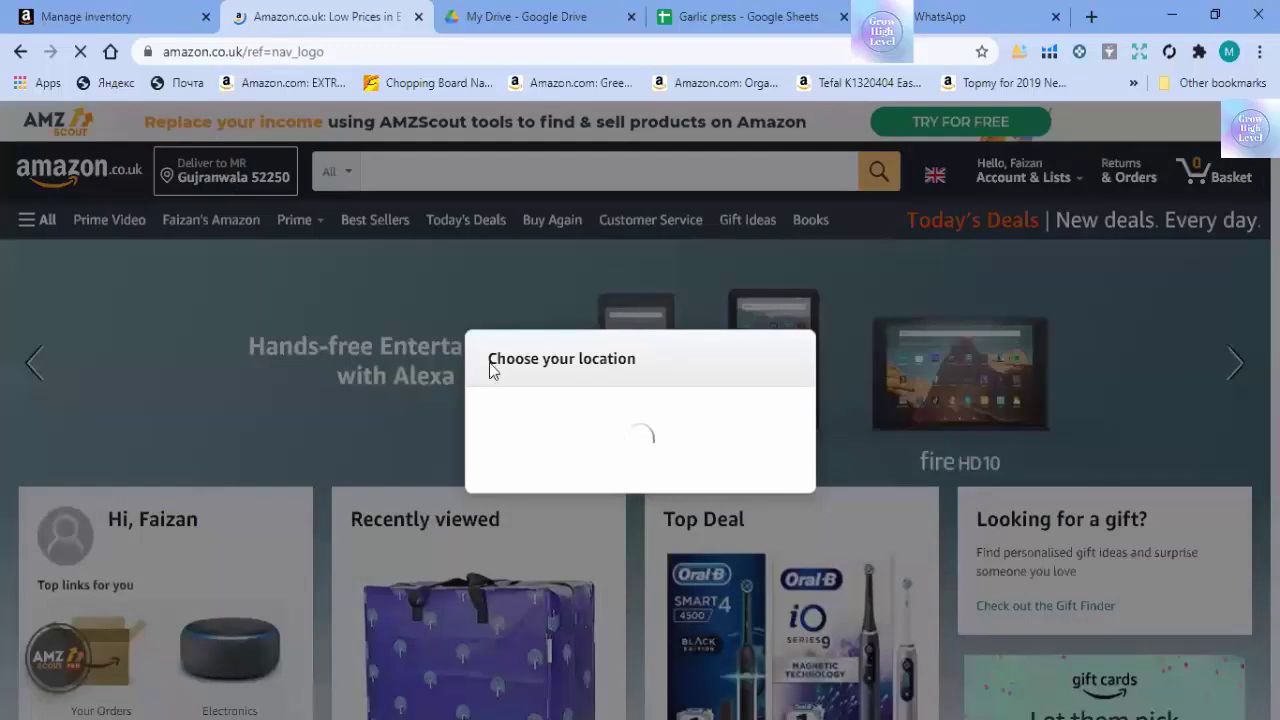
{"action": "left_click", "coordinate": [600, 494]}
{"action": "left_click", "coordinate": [541, 308]}
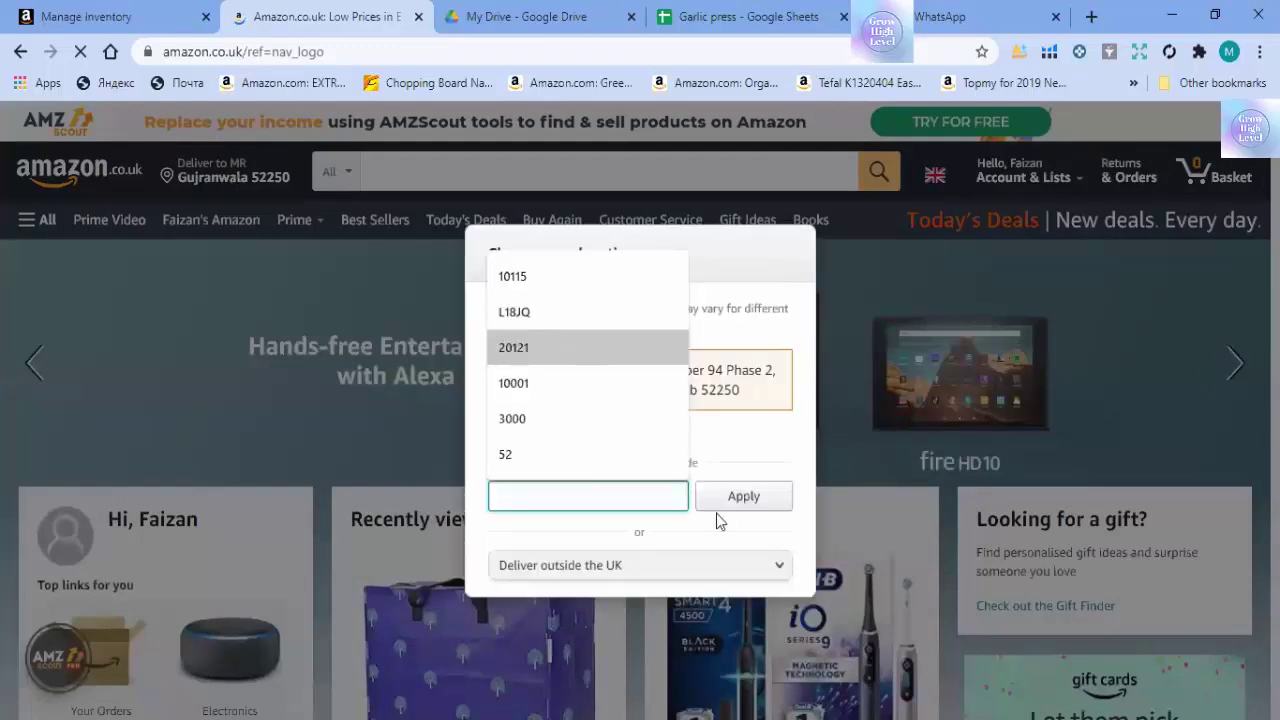
{"action": "left_click", "coordinate": [720, 513]}
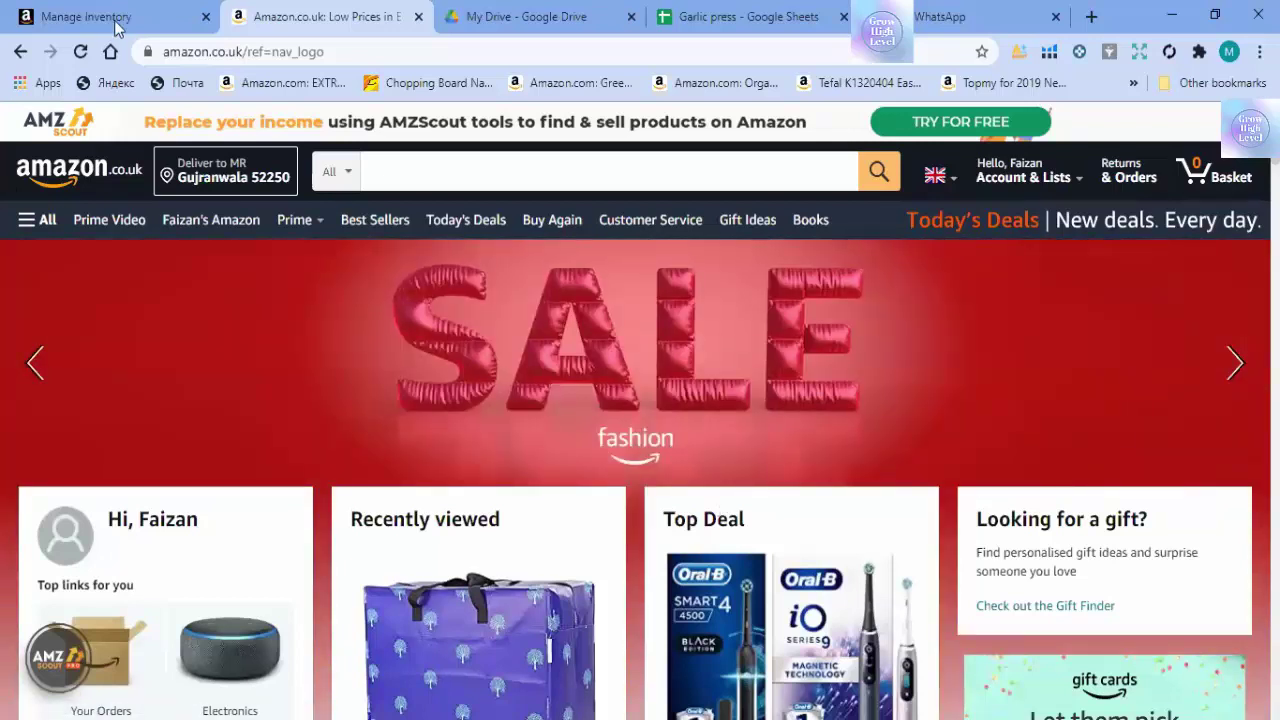
{"action": "left_click", "coordinate": [81, 52]}
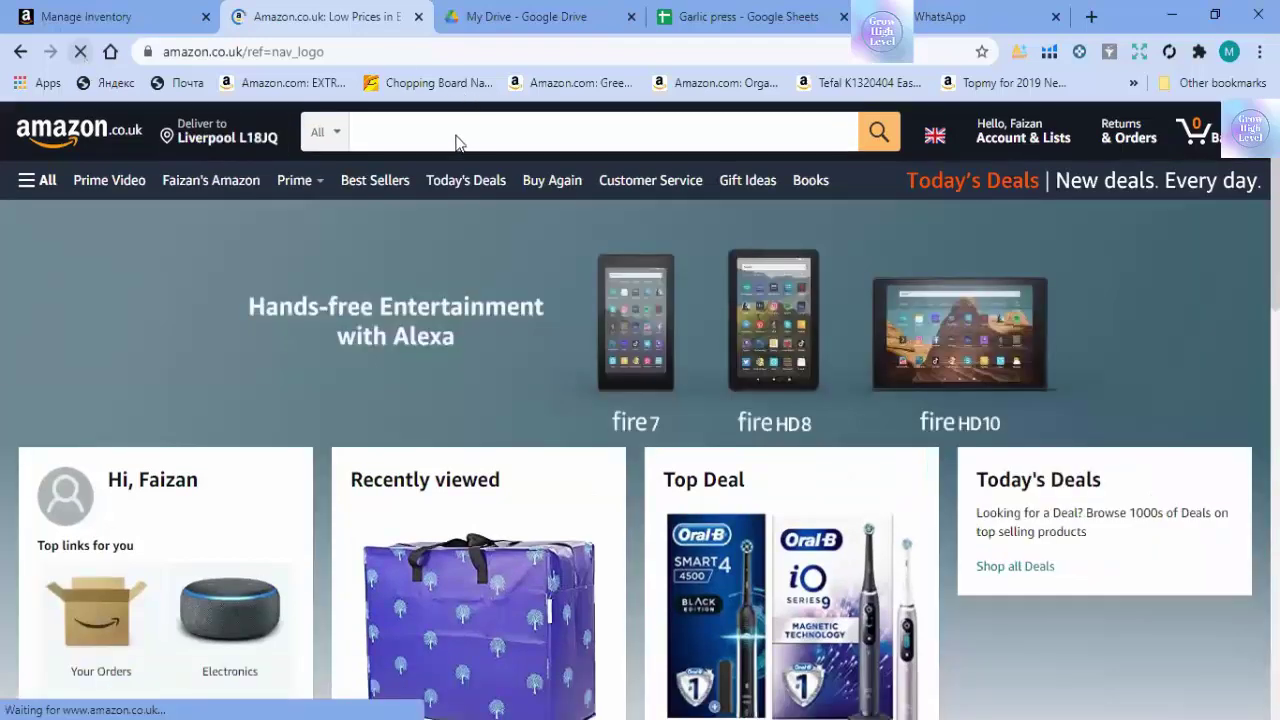
Step: Search the Amazon.co.uk storefront for "garlic press"
{"action": "left_click", "coordinate": [453, 136]}
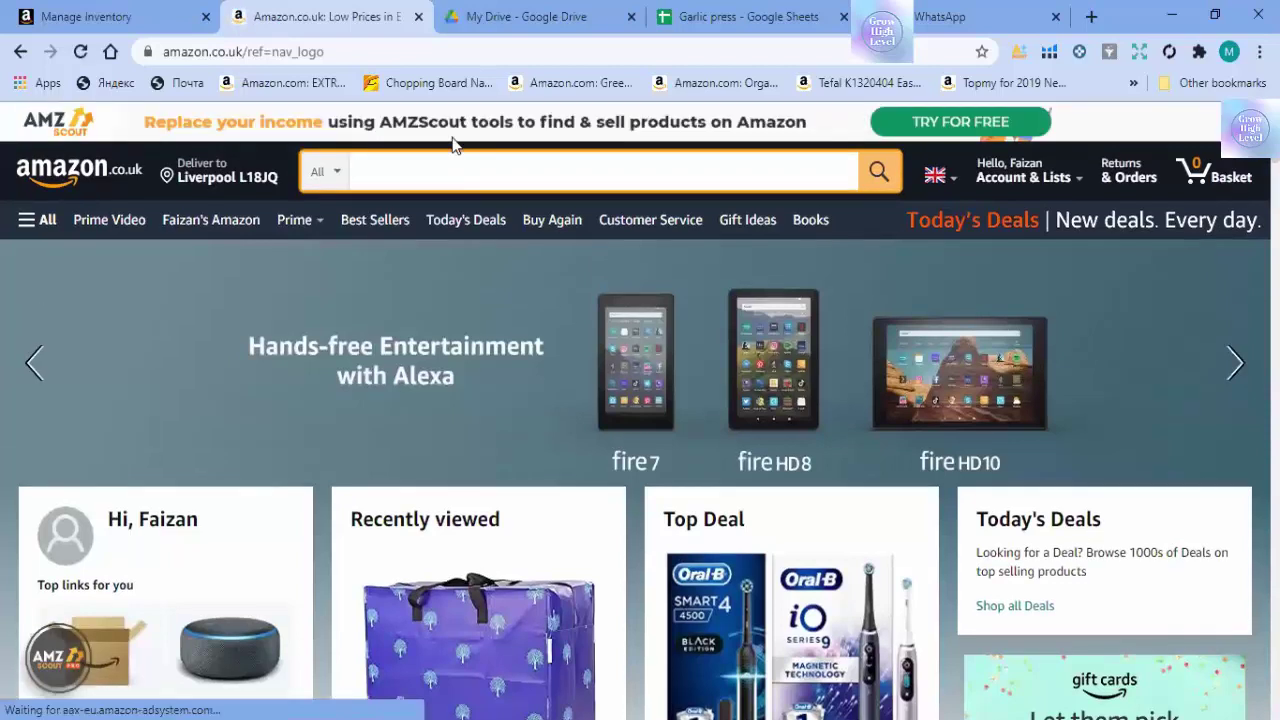
{"action": "type", "text": "gar"}
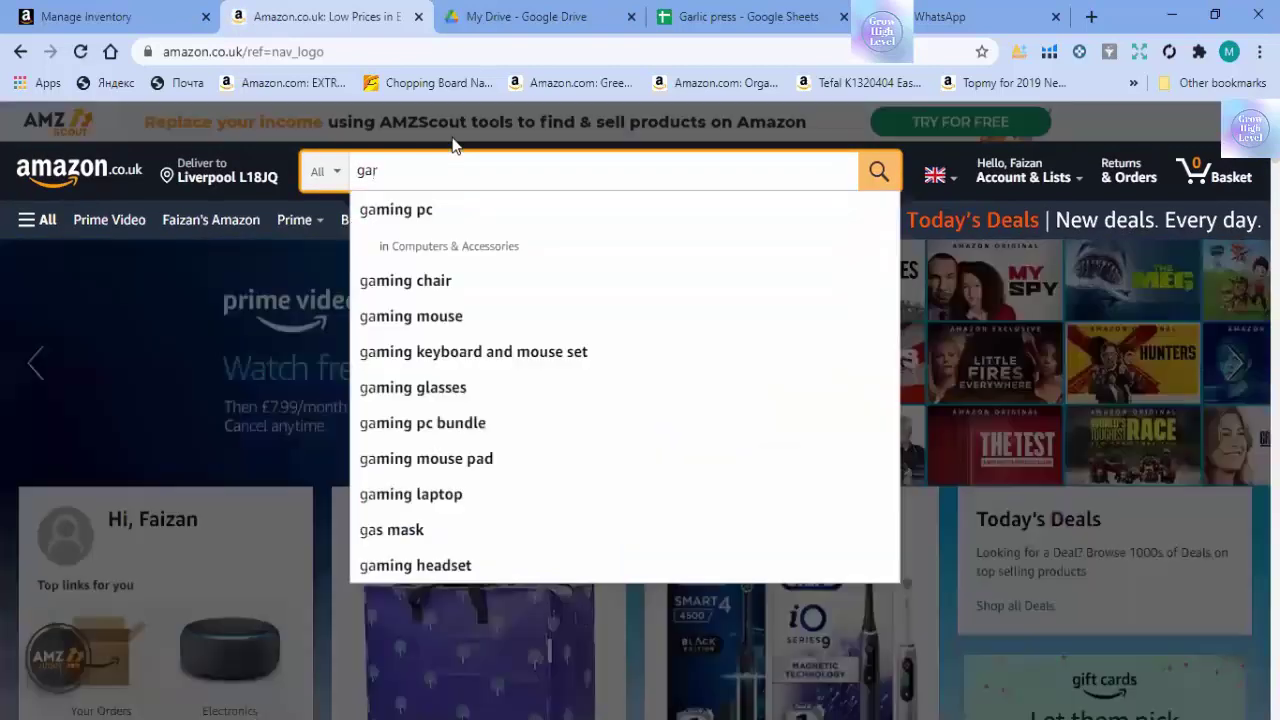
{"action": "type", "text": "lic"}
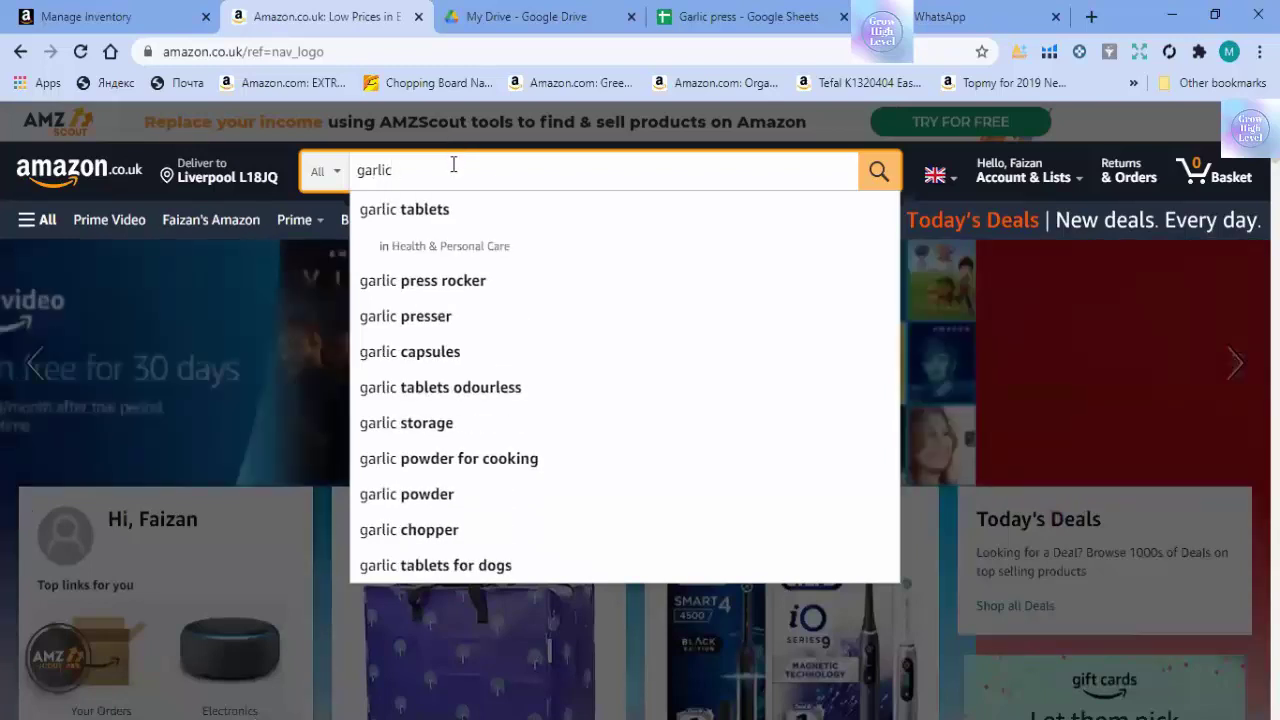
{"action": "type", "text": " p"}
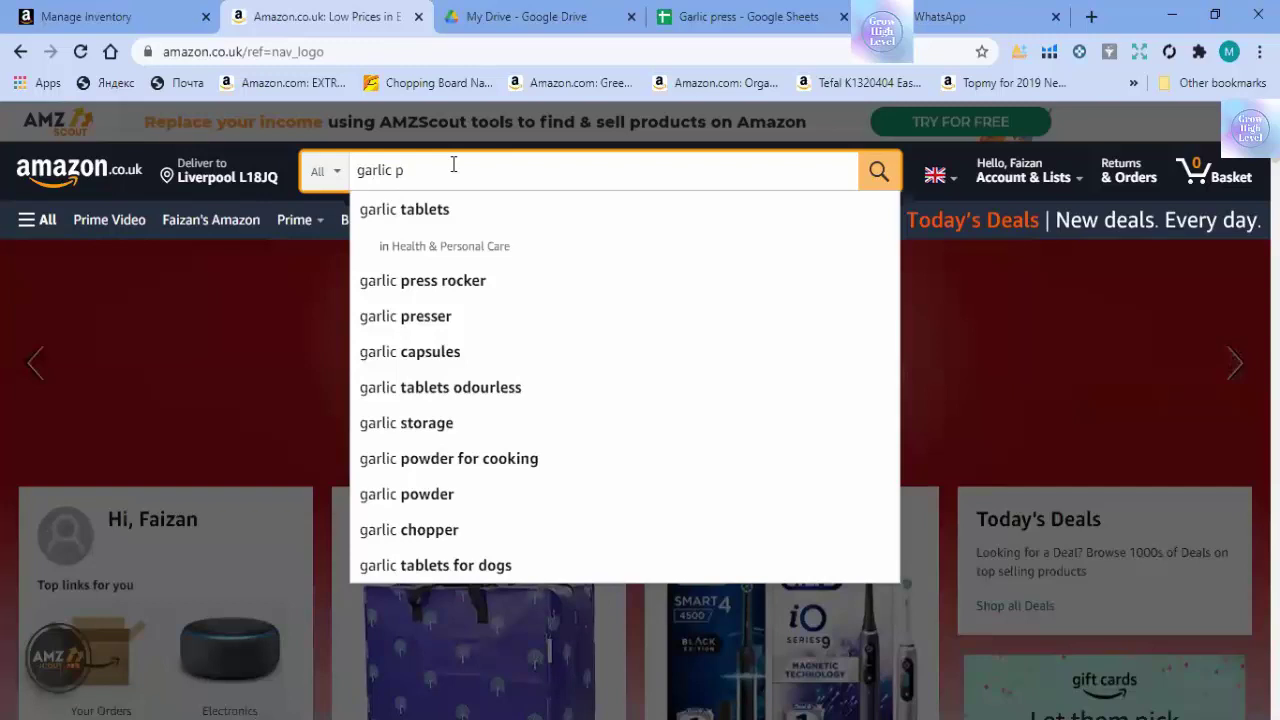
{"action": "type", "text": "ress"}
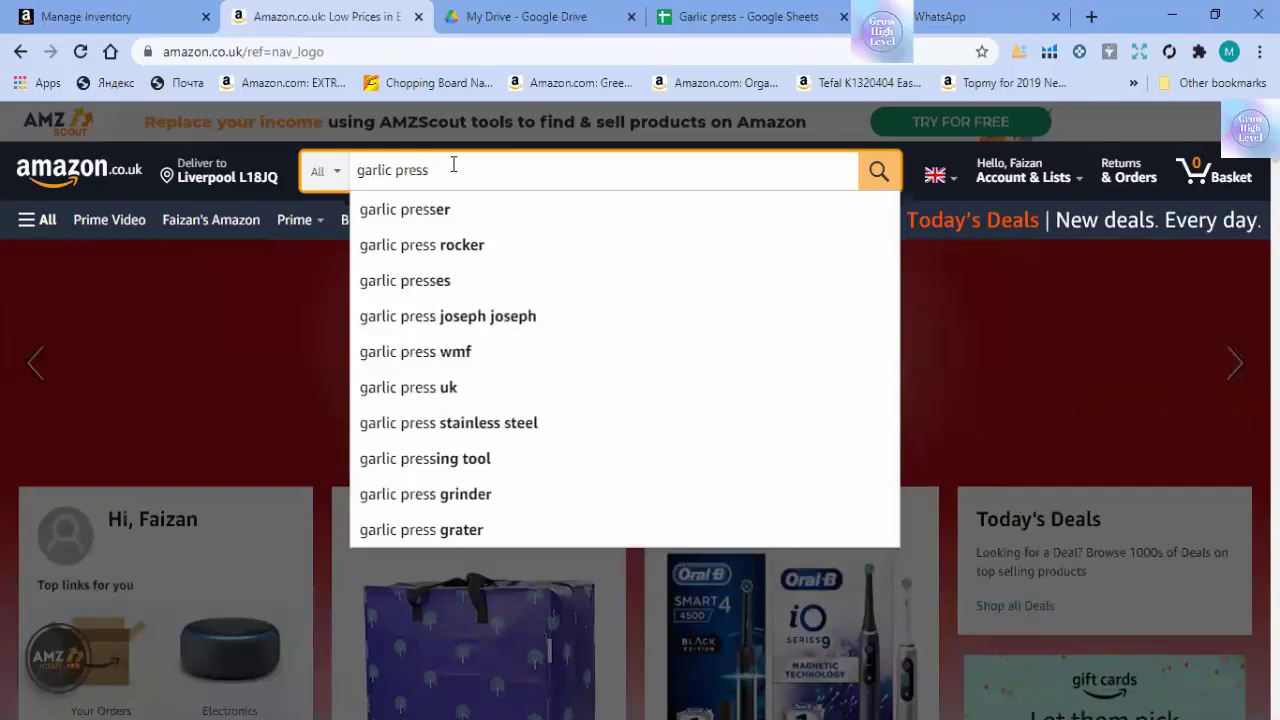
{"action": "key", "text": "Return"}
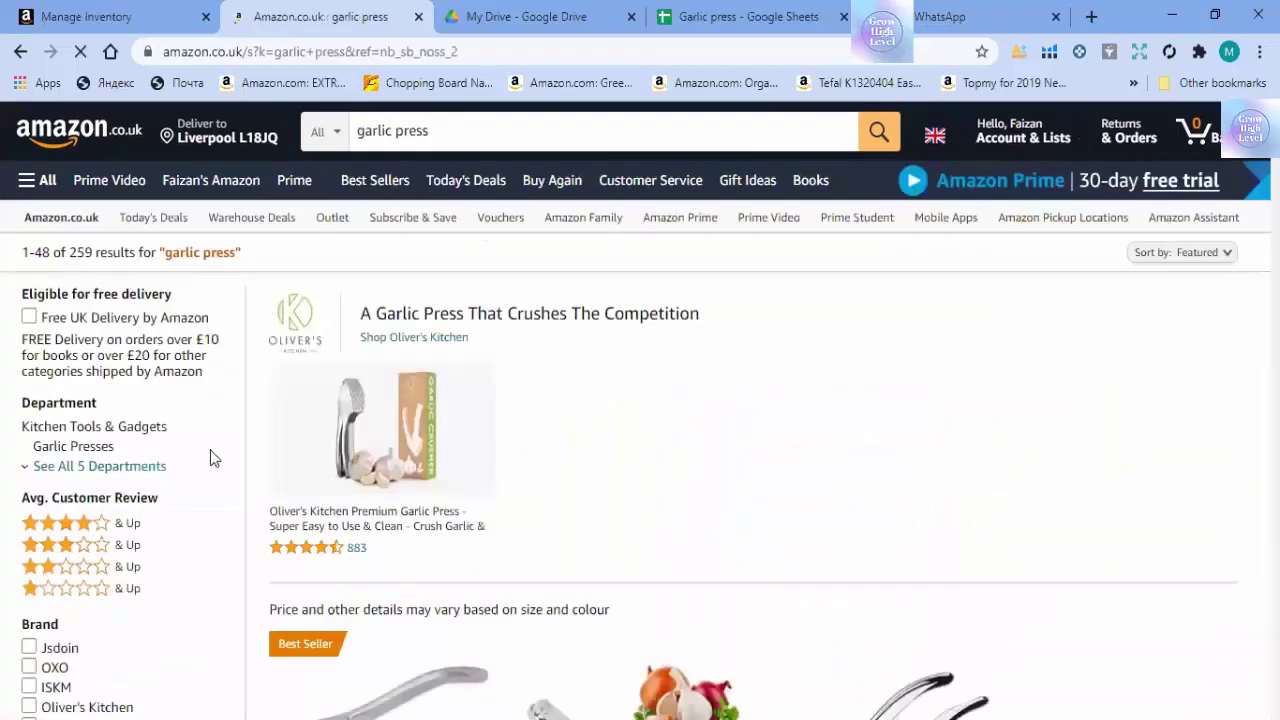
Step: Browse the garlic press results and open the Yoboo garlic rocker listing
{"action": "scroll", "coordinate": [210, 458], "scroll_direction": "down", "scroll_amount": 4}
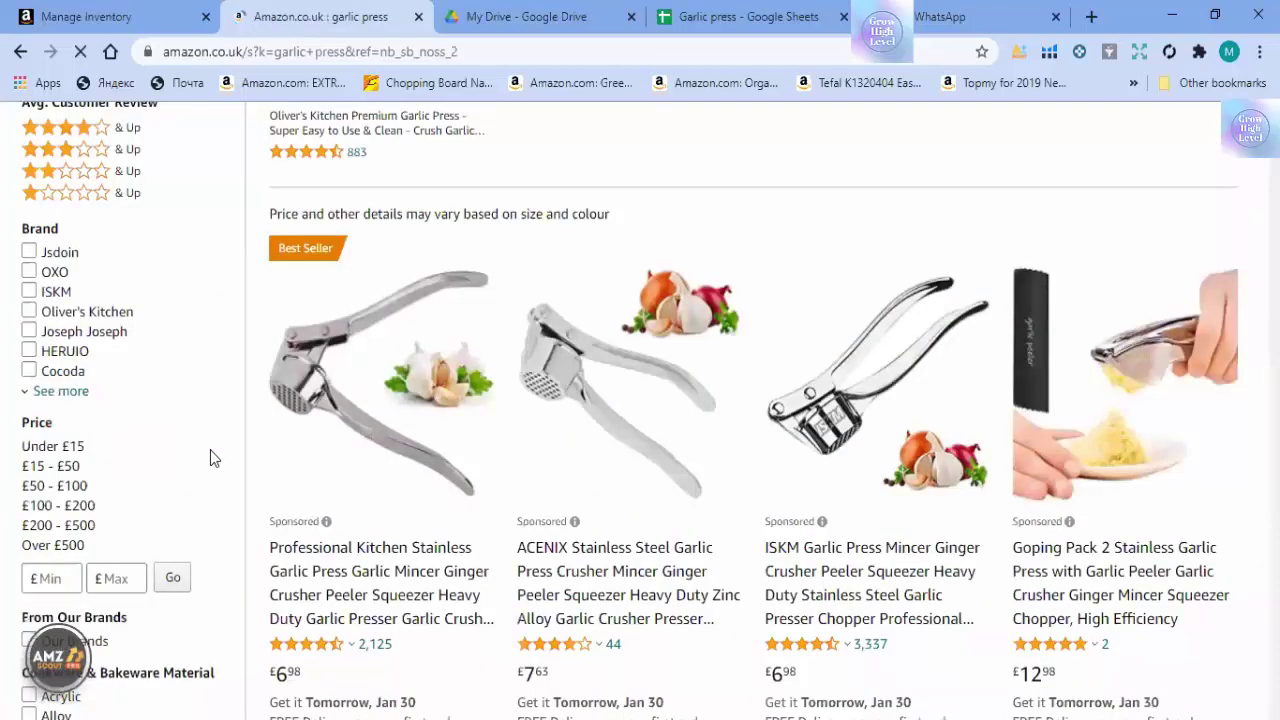
{"action": "scroll", "coordinate": [210, 458], "scroll_direction": "down", "scroll_amount": 3}
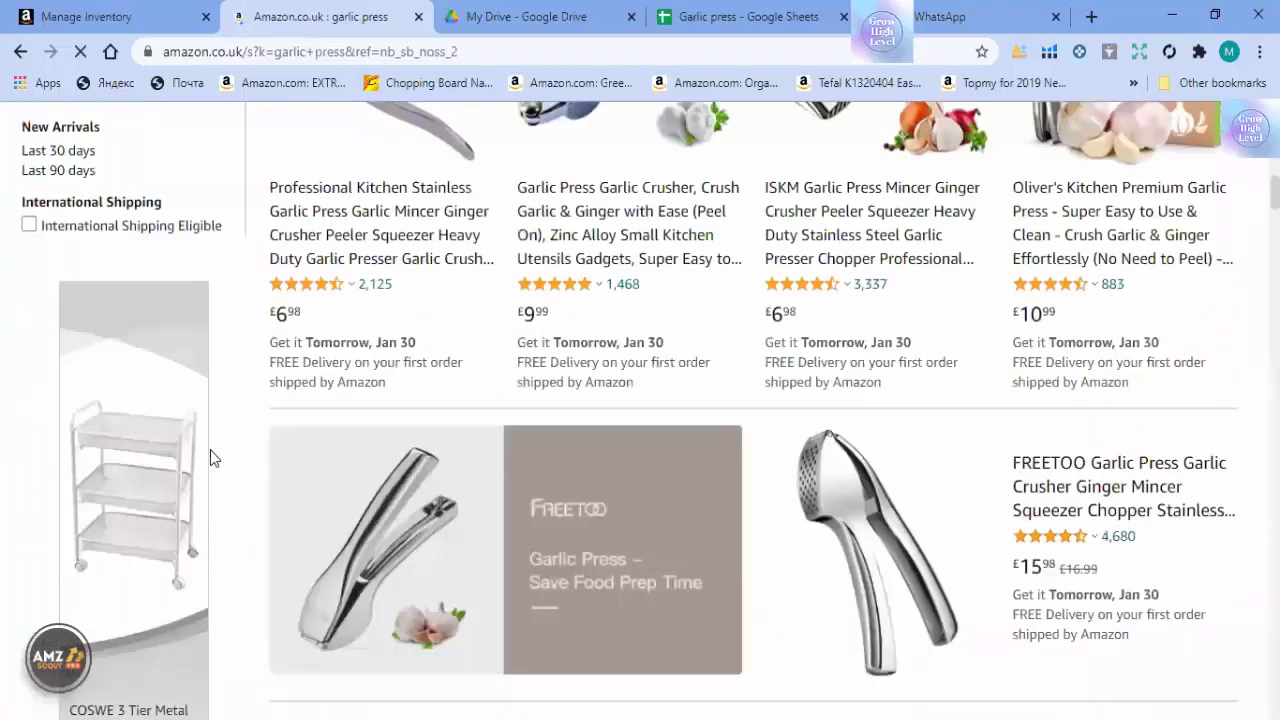
{"action": "scroll", "coordinate": [210, 458], "scroll_direction": "down", "scroll_amount": 5}
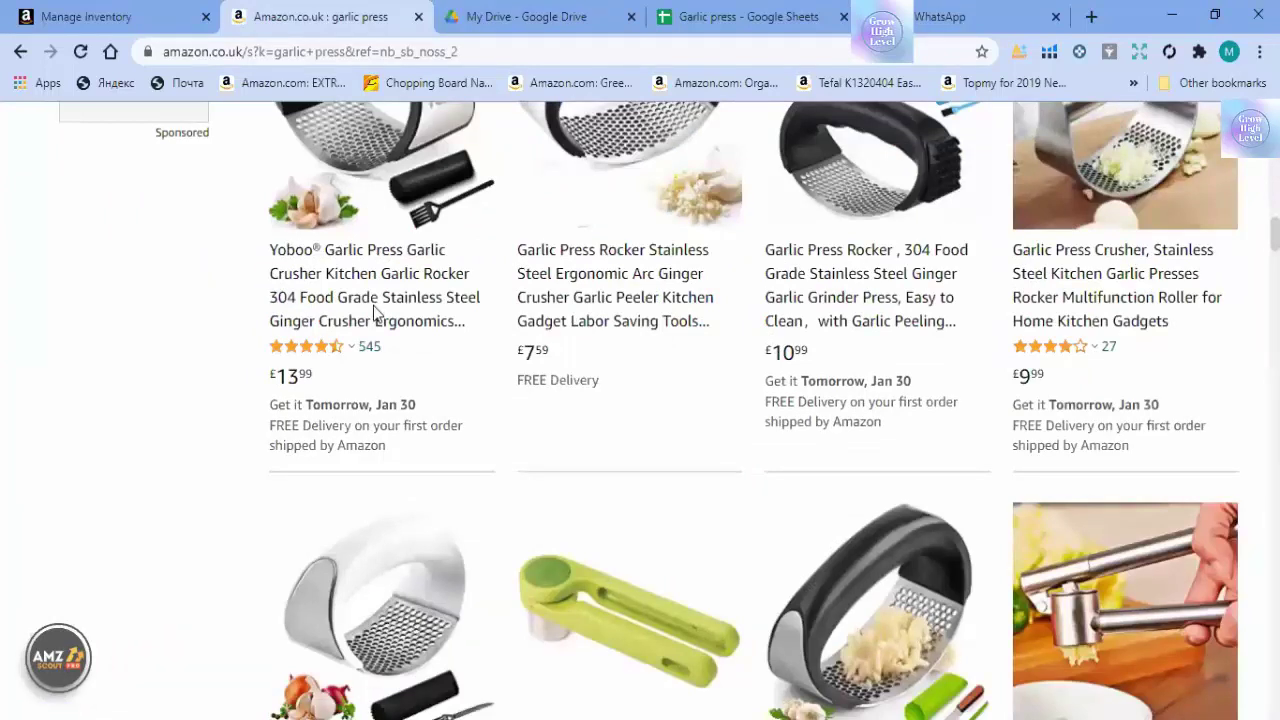
{"action": "left_click", "coordinate": [398, 571]}
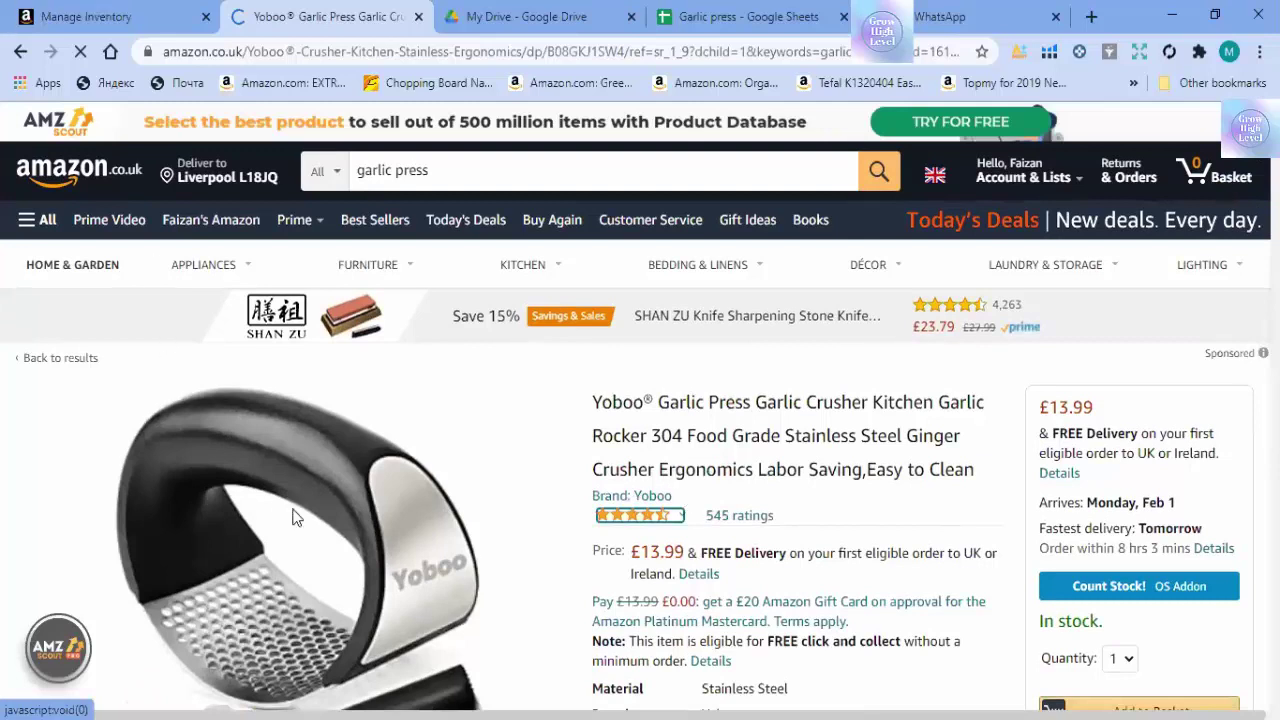
Step: Open the AAYAW pack of 4 laundry bags listing from Manage Inventory, compare its brand link with Yoboo's, and close the AAYAW listing
{"action": "key", "text": "ctrl+shift+Tab"}
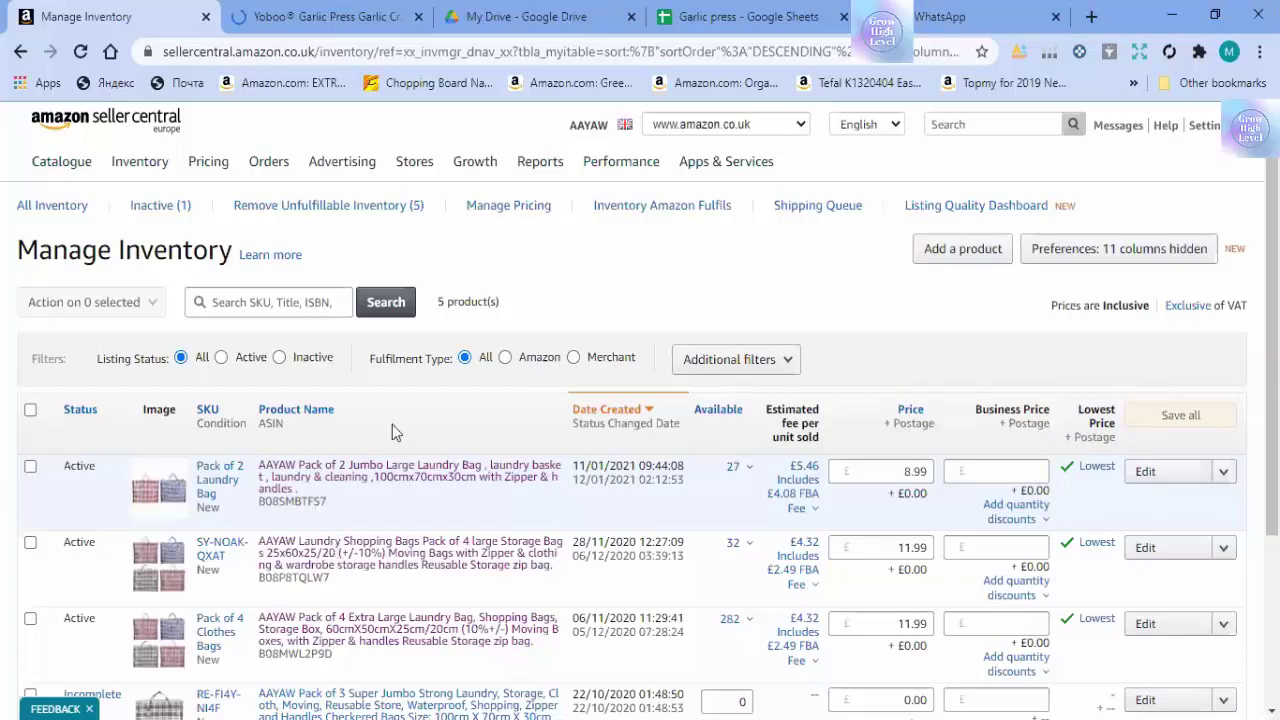
{"action": "left_click", "coordinate": [476, 9]}
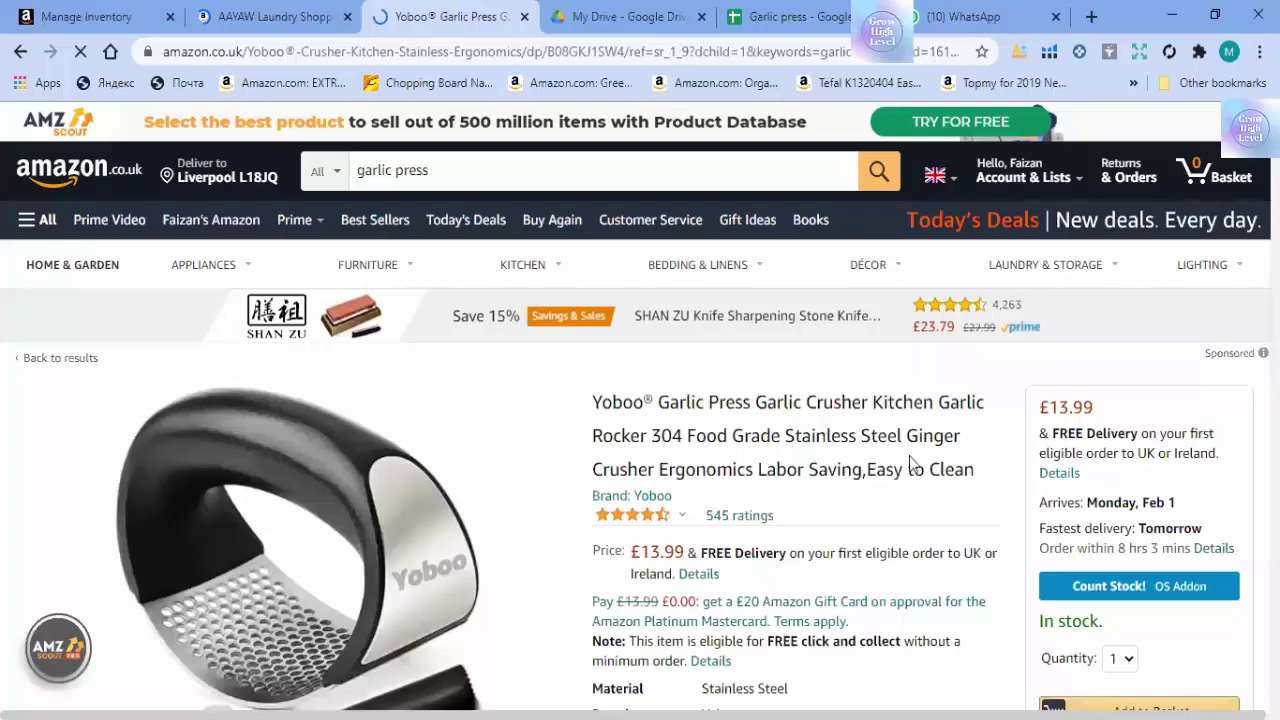
{"action": "key", "text": "ctrl+shift+Tab"}
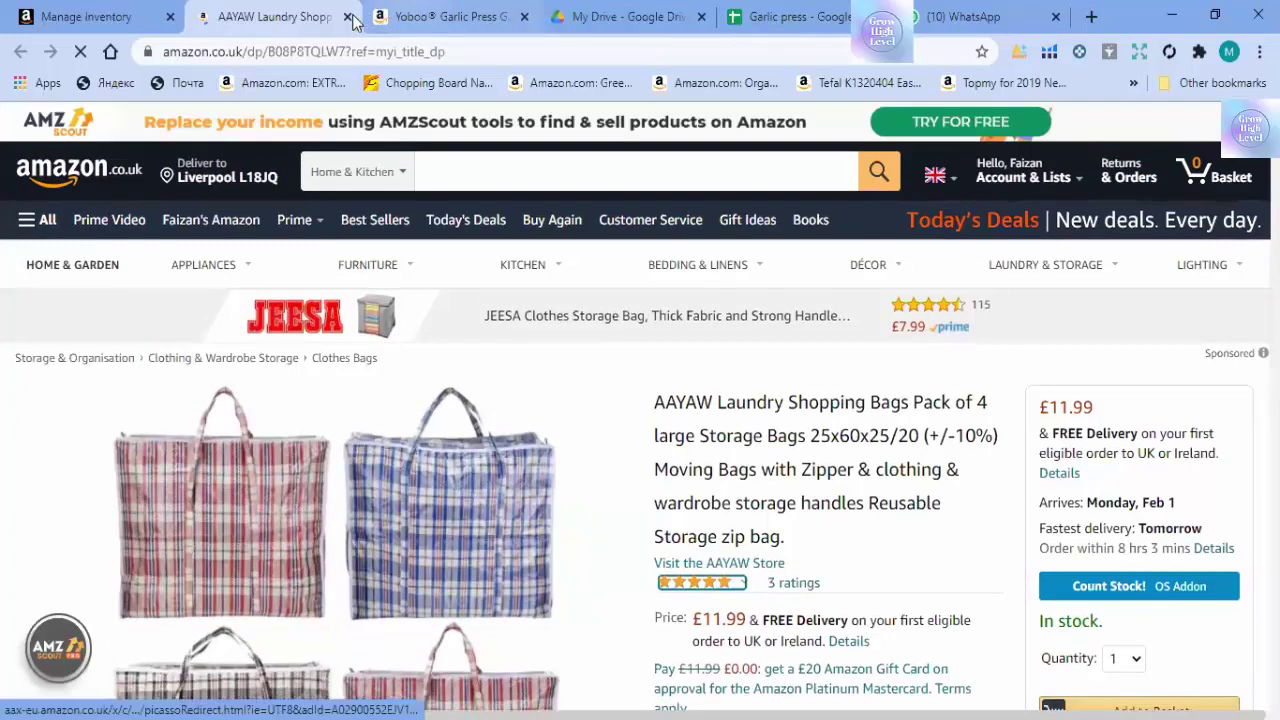
{"action": "left_click", "coordinate": [348, 17]}
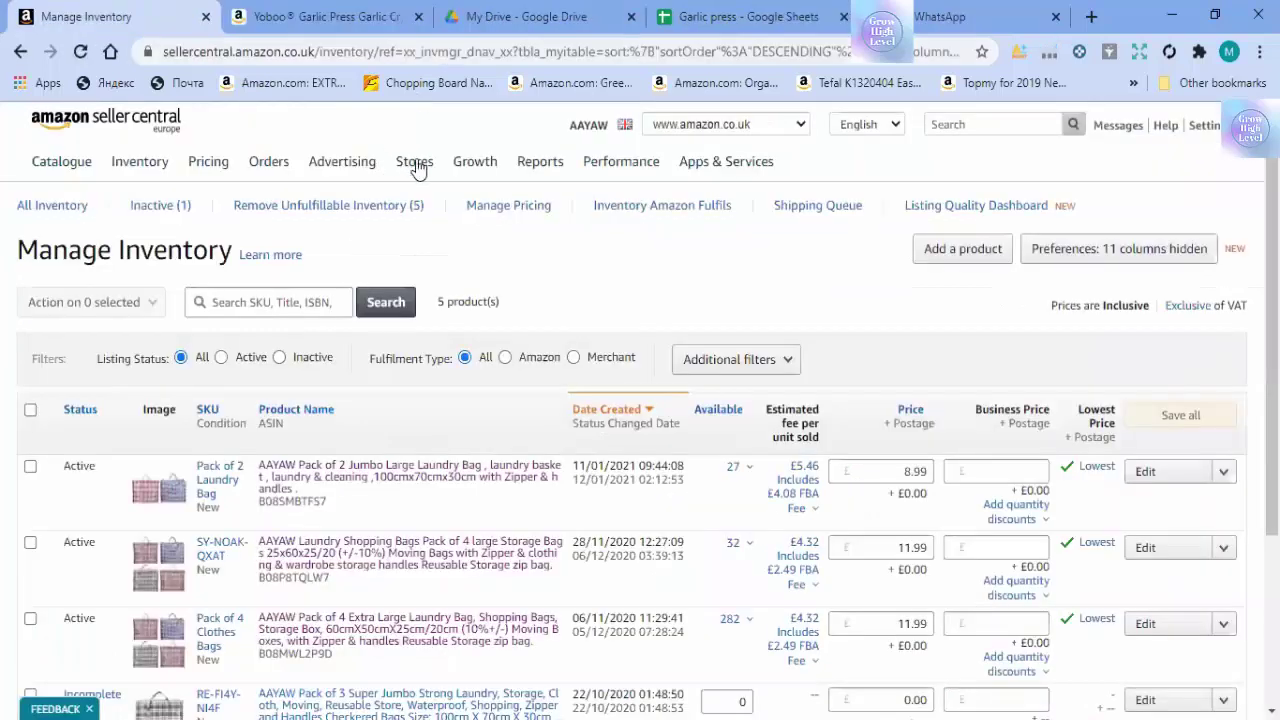
Step: View the Stores, Reports, Advertising and Performance options in Seller Central
{"action": "mouse_move", "coordinate": [418, 168]}
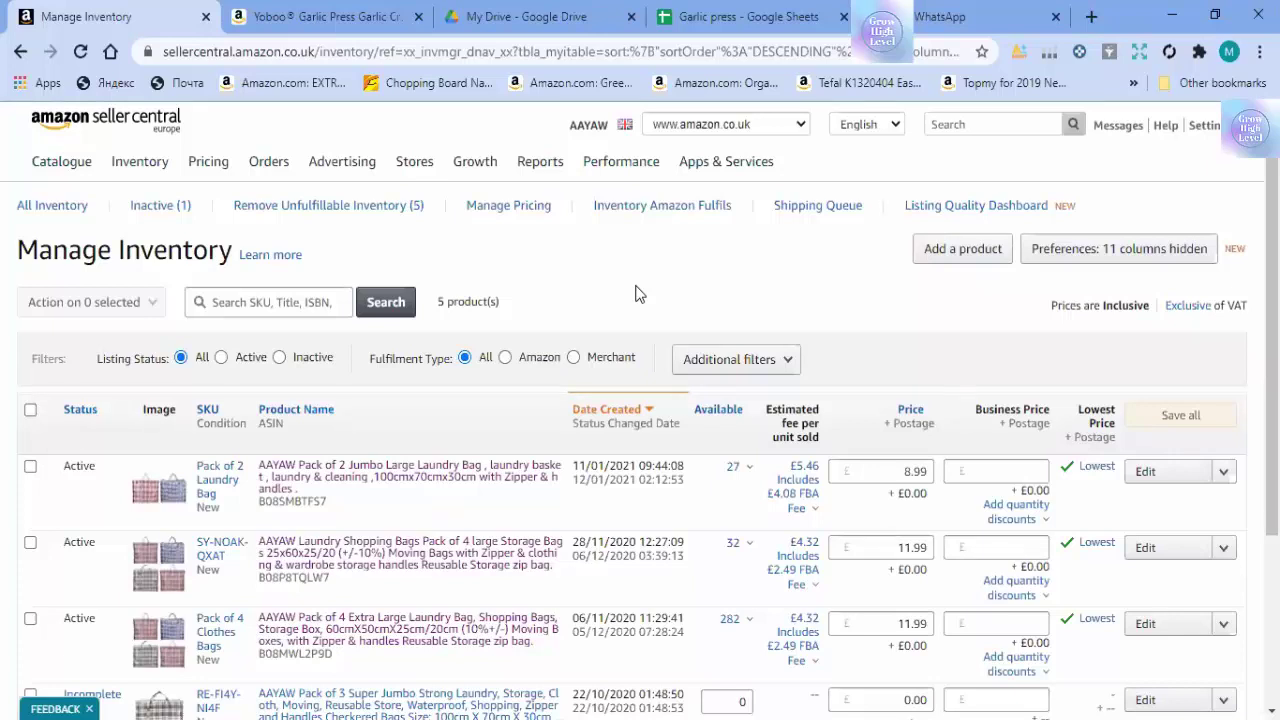
{"action": "mouse_move", "coordinate": [522, 168]}
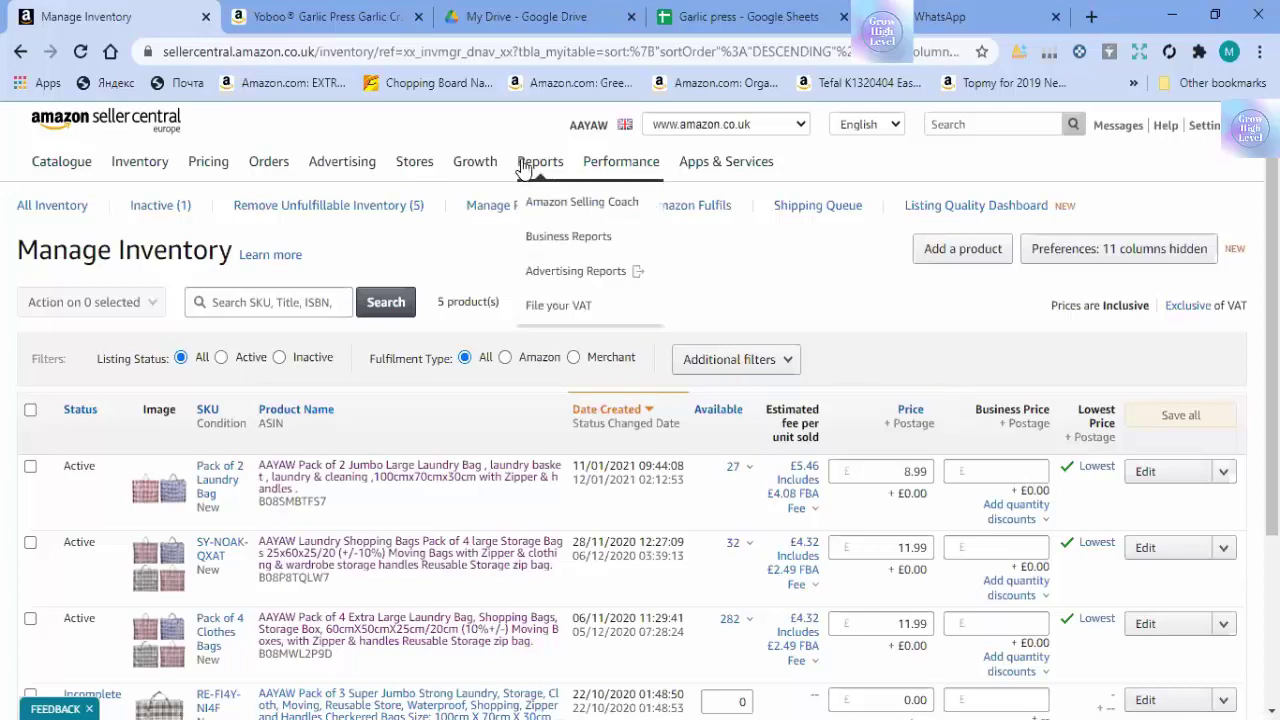
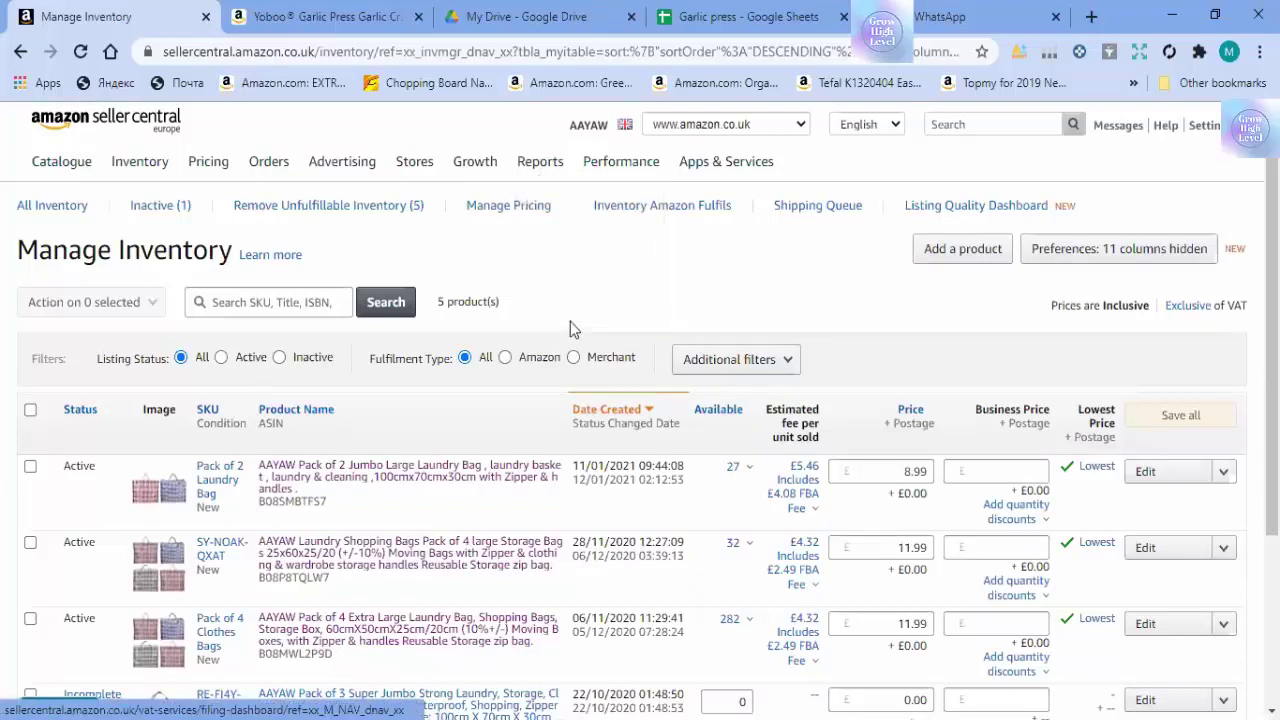
{"action": "mouse_move", "coordinate": [545, 178]}
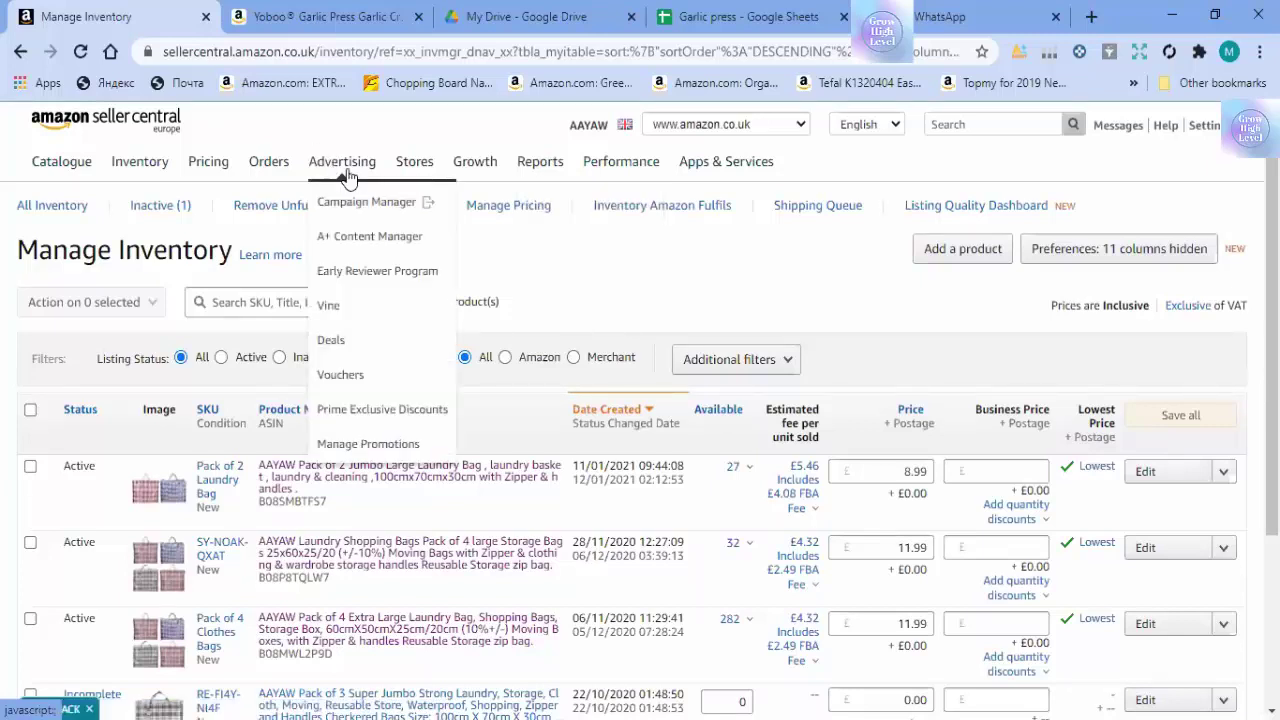
{"action": "mouse_move", "coordinate": [622, 175]}
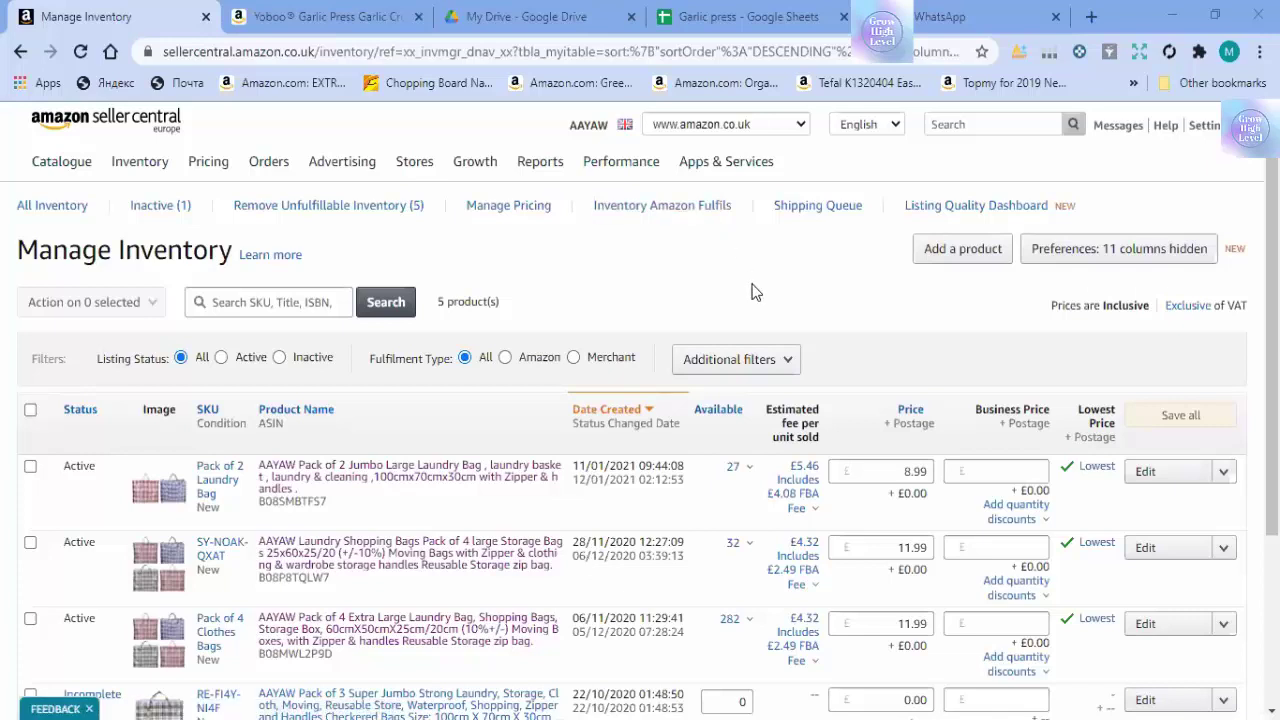
{"action": "mouse_move", "coordinate": [630, 165]}
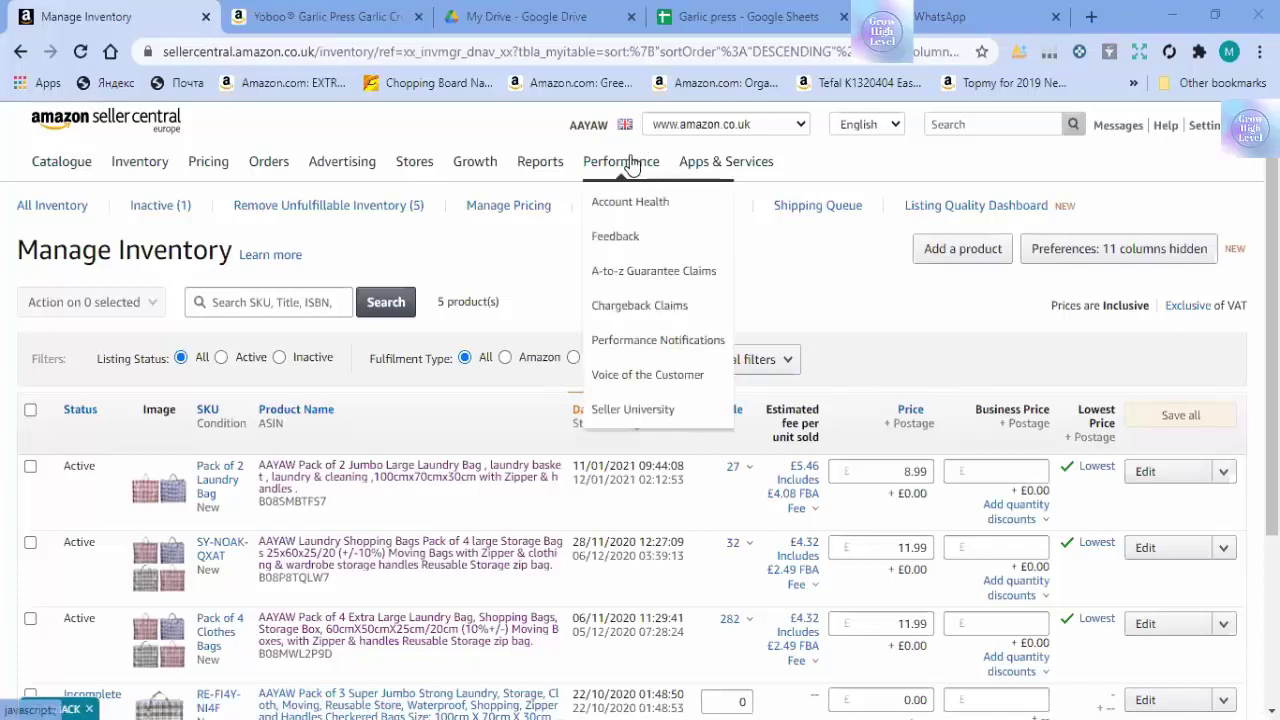